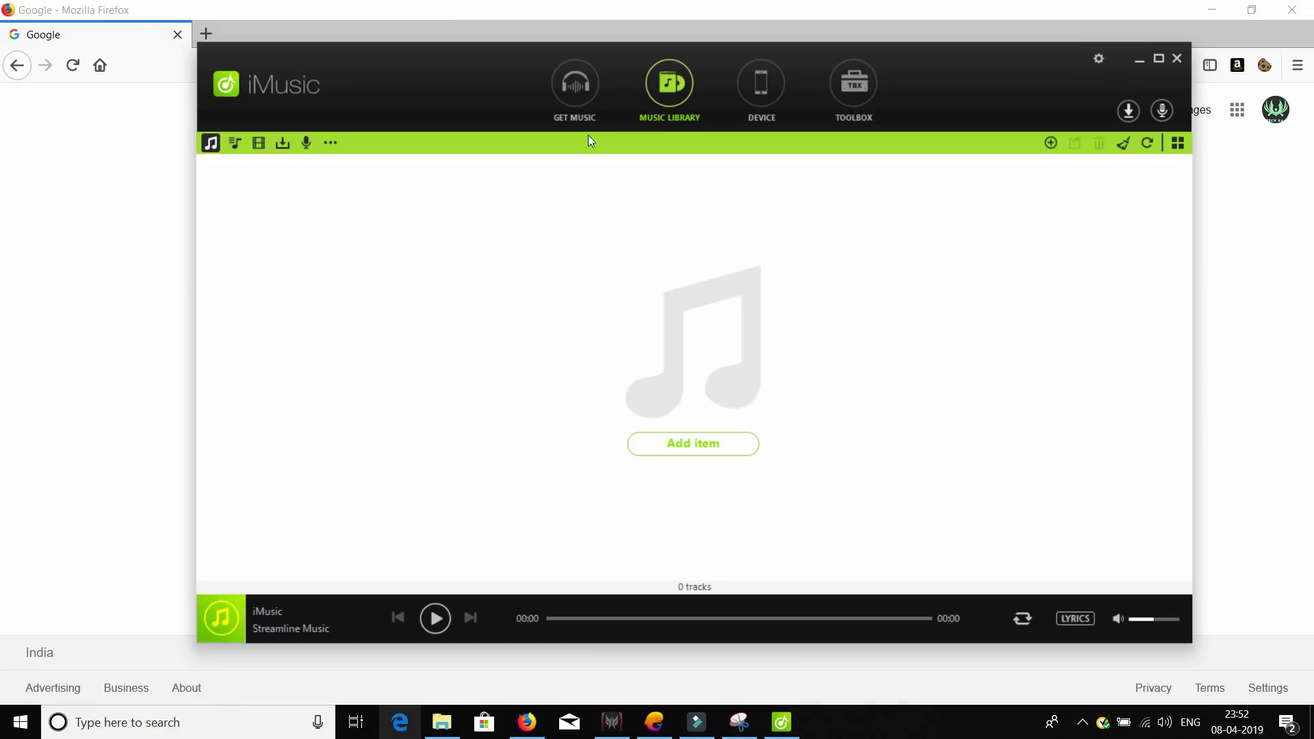
Step: Browse iMusic's Get Music, Music Library and Toolbox sections, then stop the YouTube track recording
left_click(595, 113)
left_click(667, 102)
left_click(823, 100)
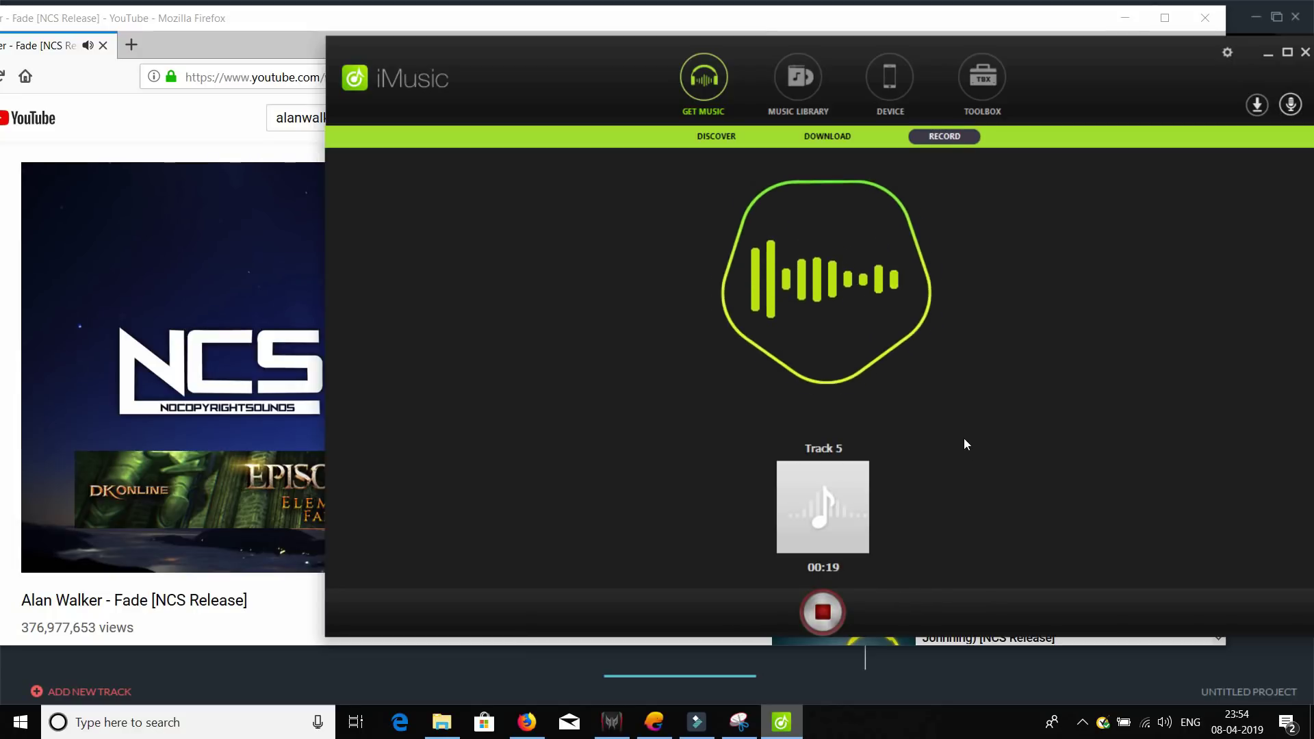
left_click(822, 610)
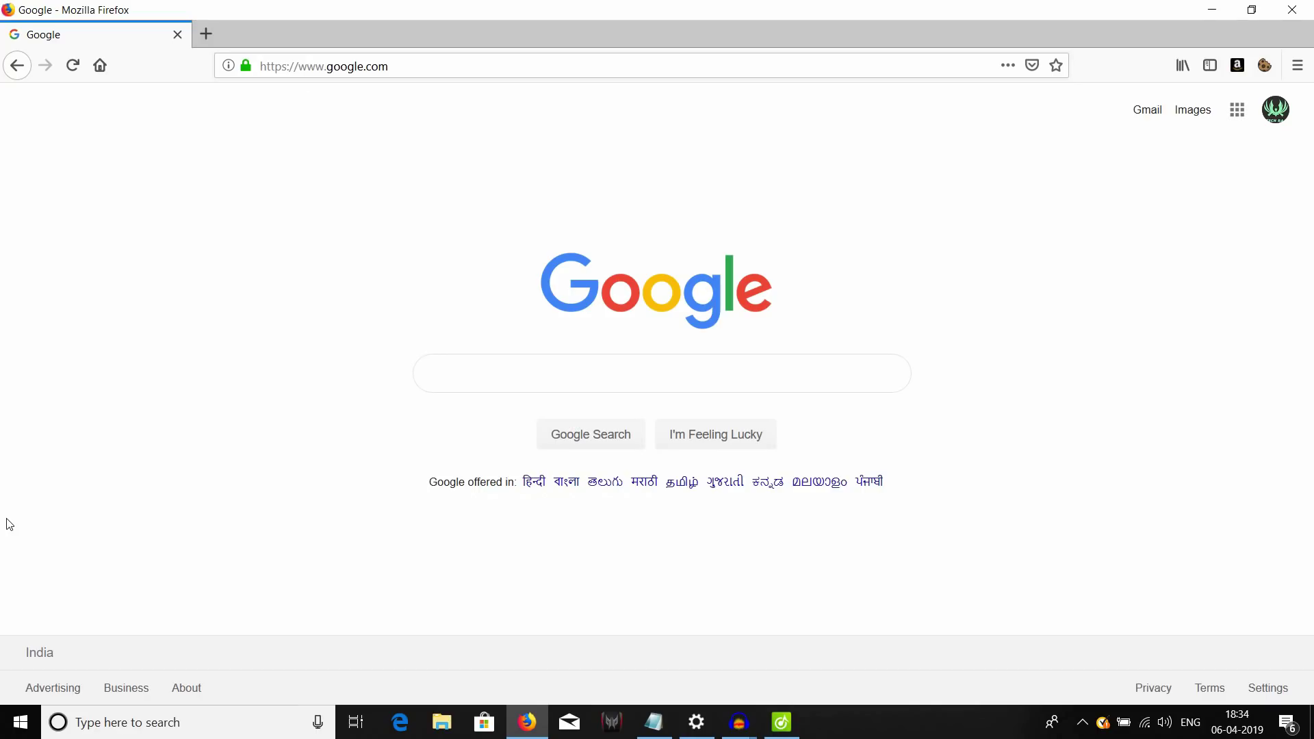
Step: Launch Command Prompt from Start search with cmd and move its window down-right
key("super")
type("cmd")
key("Return")
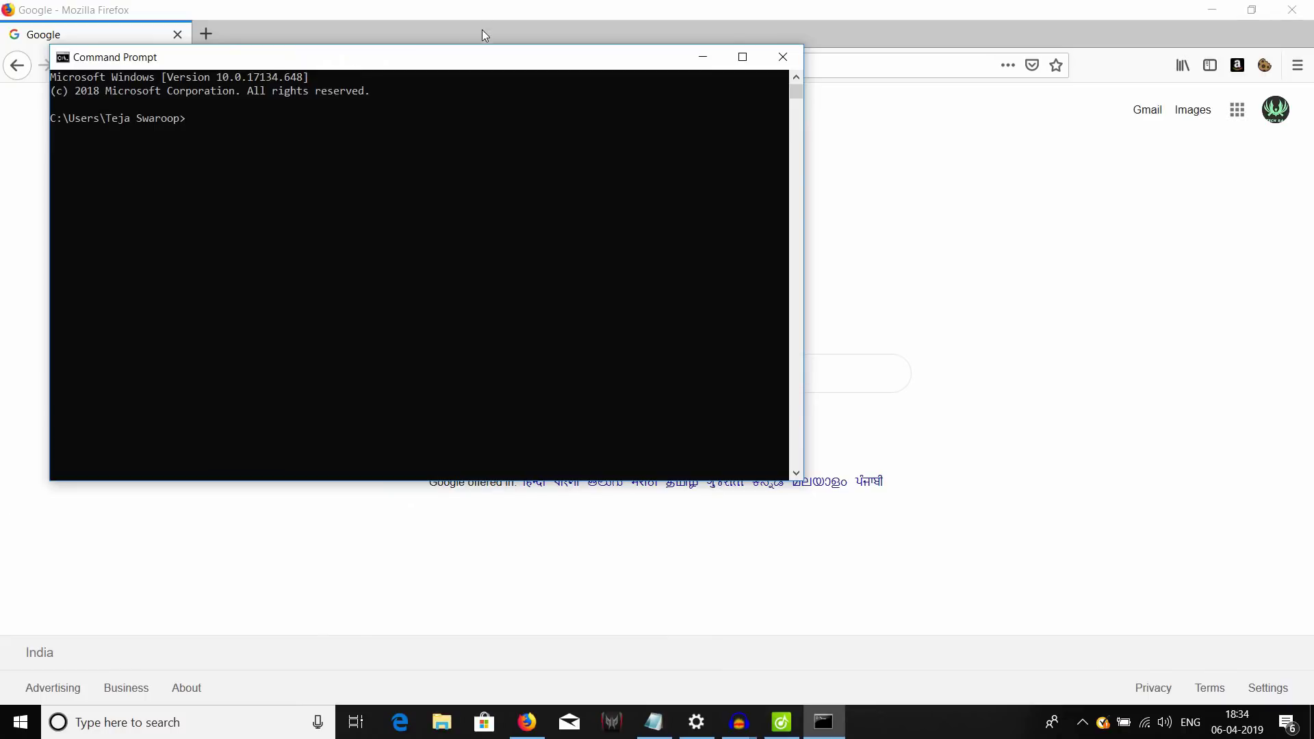
left_click_drag(416, 55, 451, 76)
Step: Run getmac and highlight the first physical address C0-B6-F9-43-8A-B9
type("getmac")
key("Return")
left_click_drag(189, 193, 80, 195)
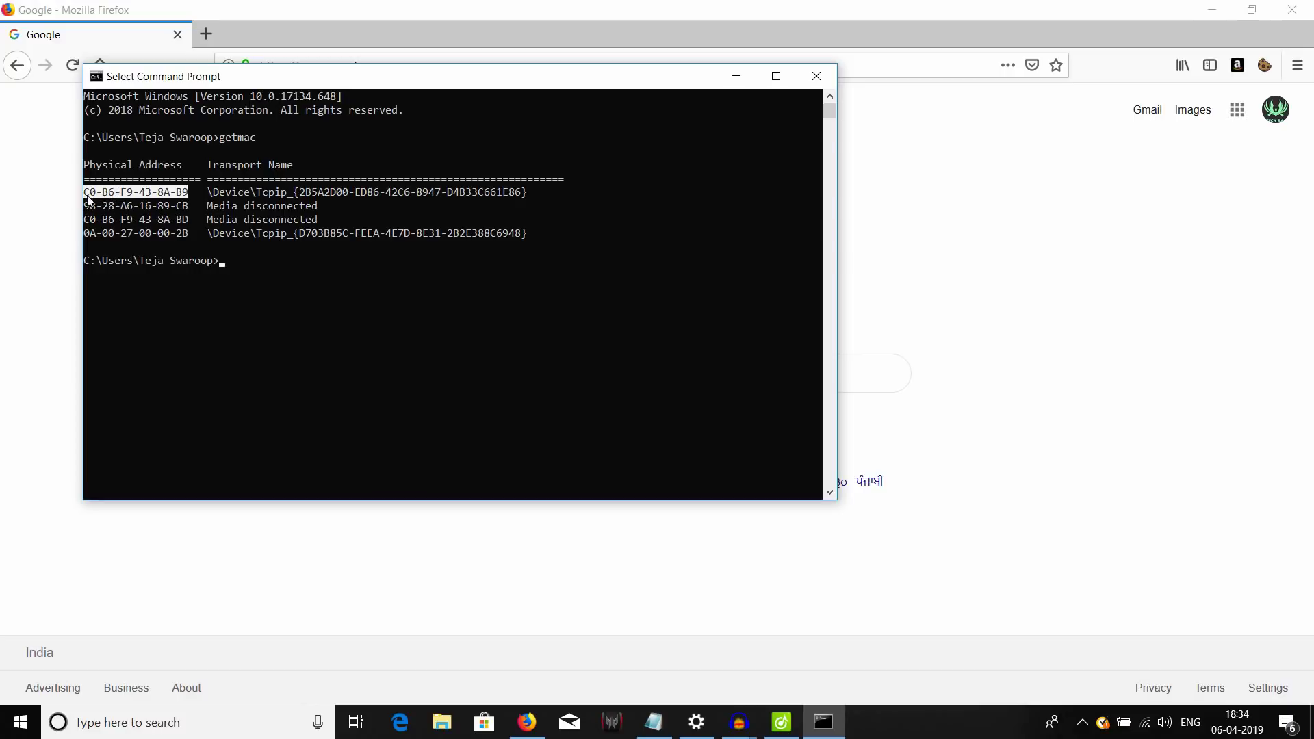
Step: Open the Win+R Run box and confirm regedit is entered in the Open field
key("super+r")
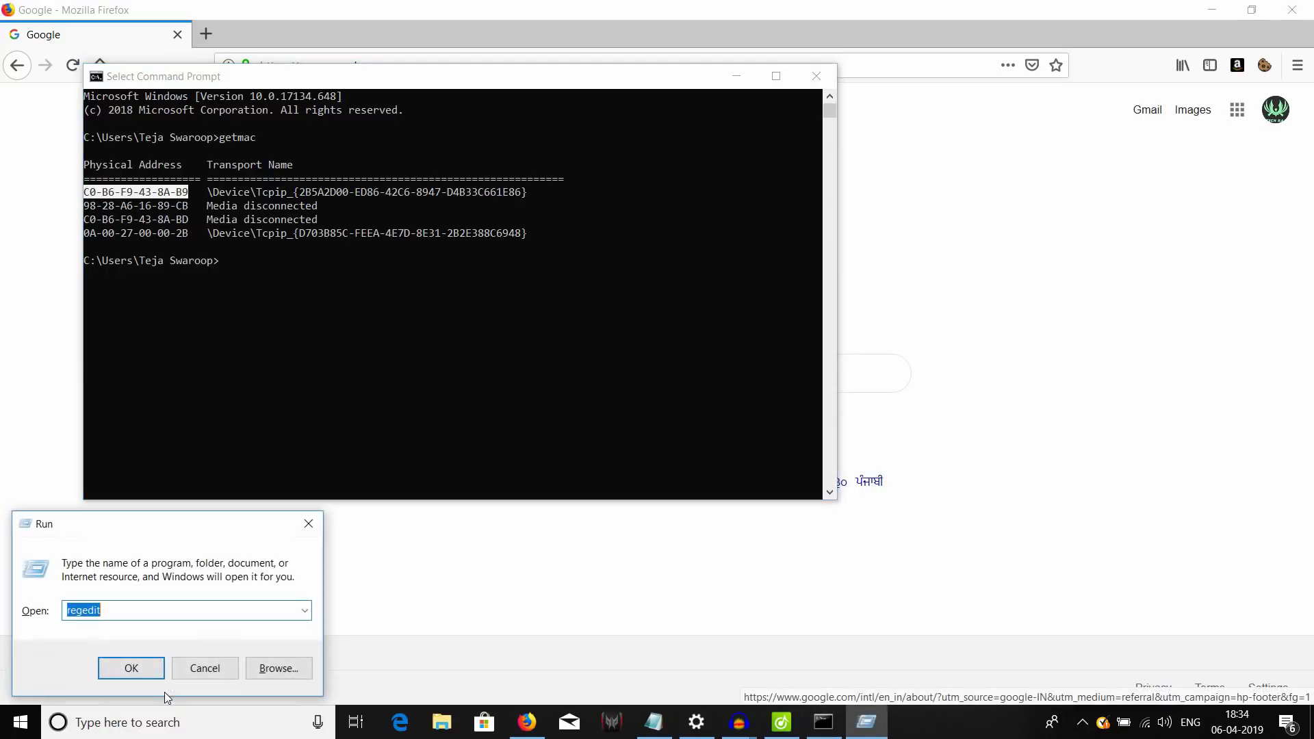
left_click_drag(49, 526, 41, 525)
left_click(115, 611)
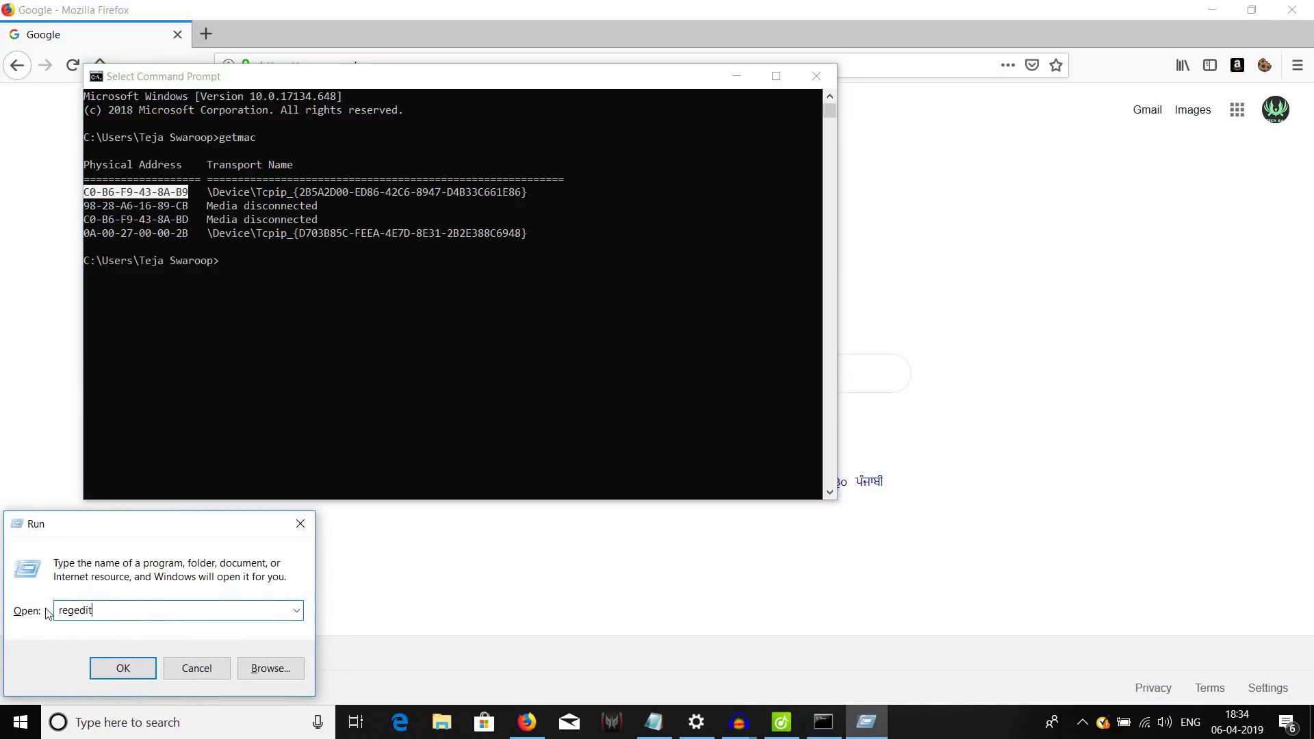
double_click(129, 611)
left_click(129, 608)
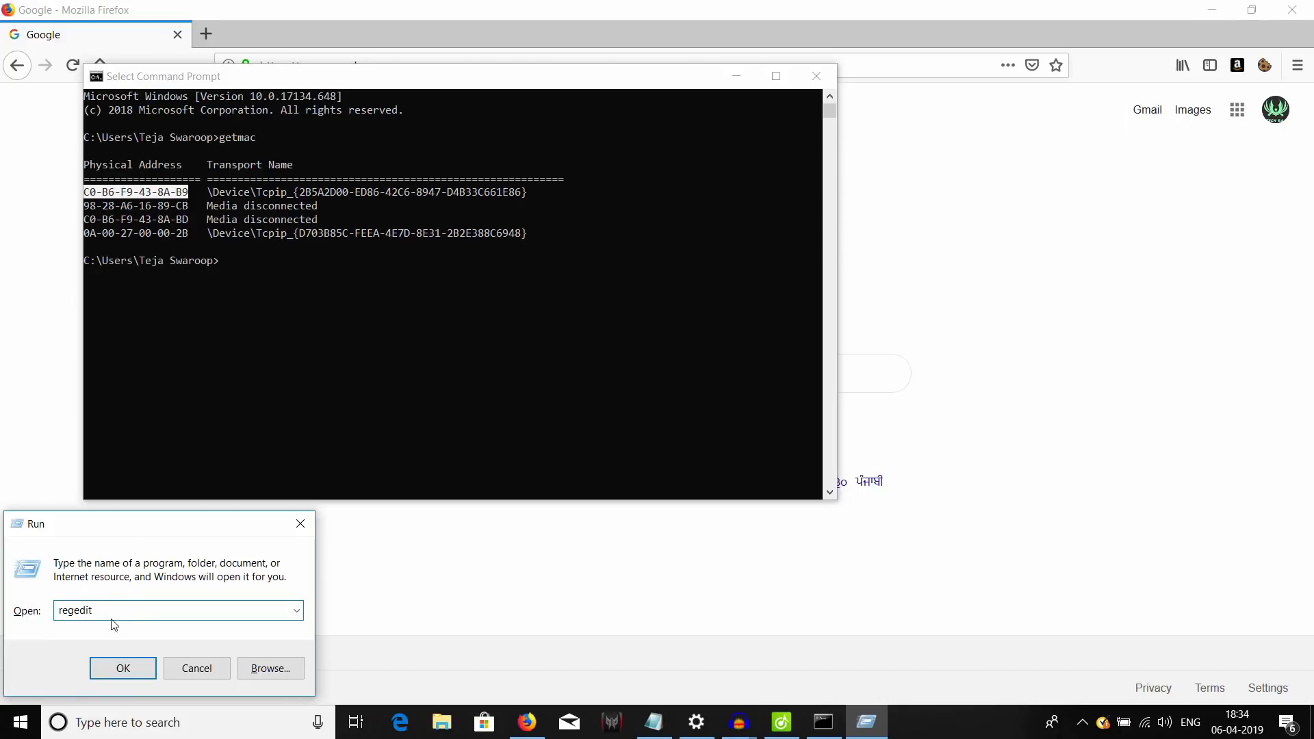
Step: Launch Registry Editor maximised and expand SYSTEM > ControlSet001 > Control > Class
left_click(120, 668)
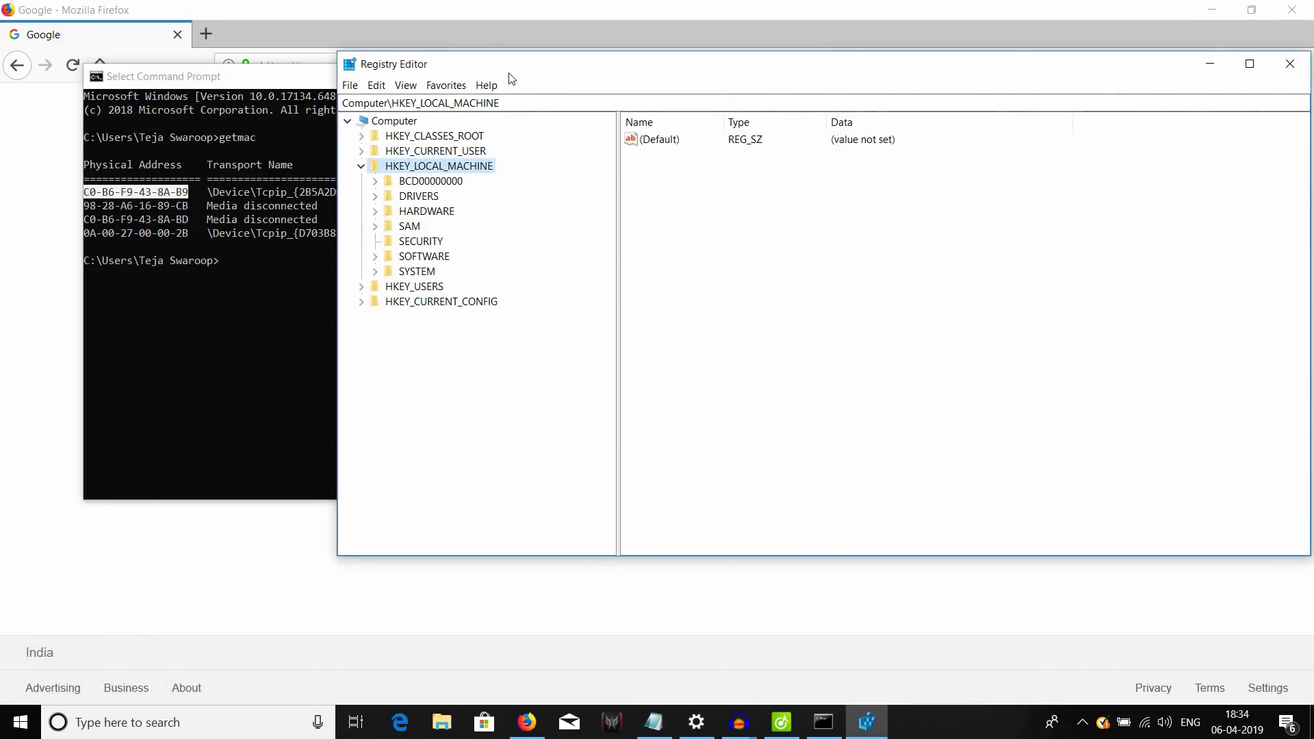
double_click(502, 71)
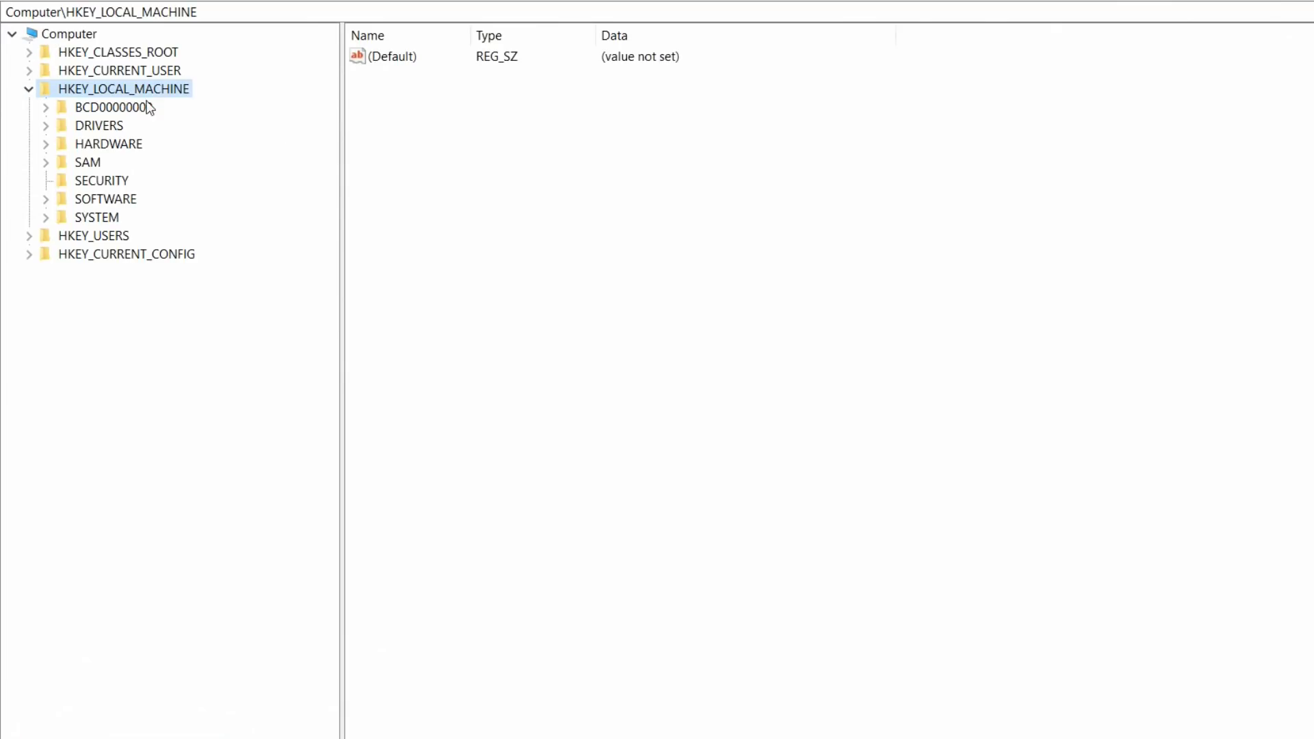
left_click(45, 218)
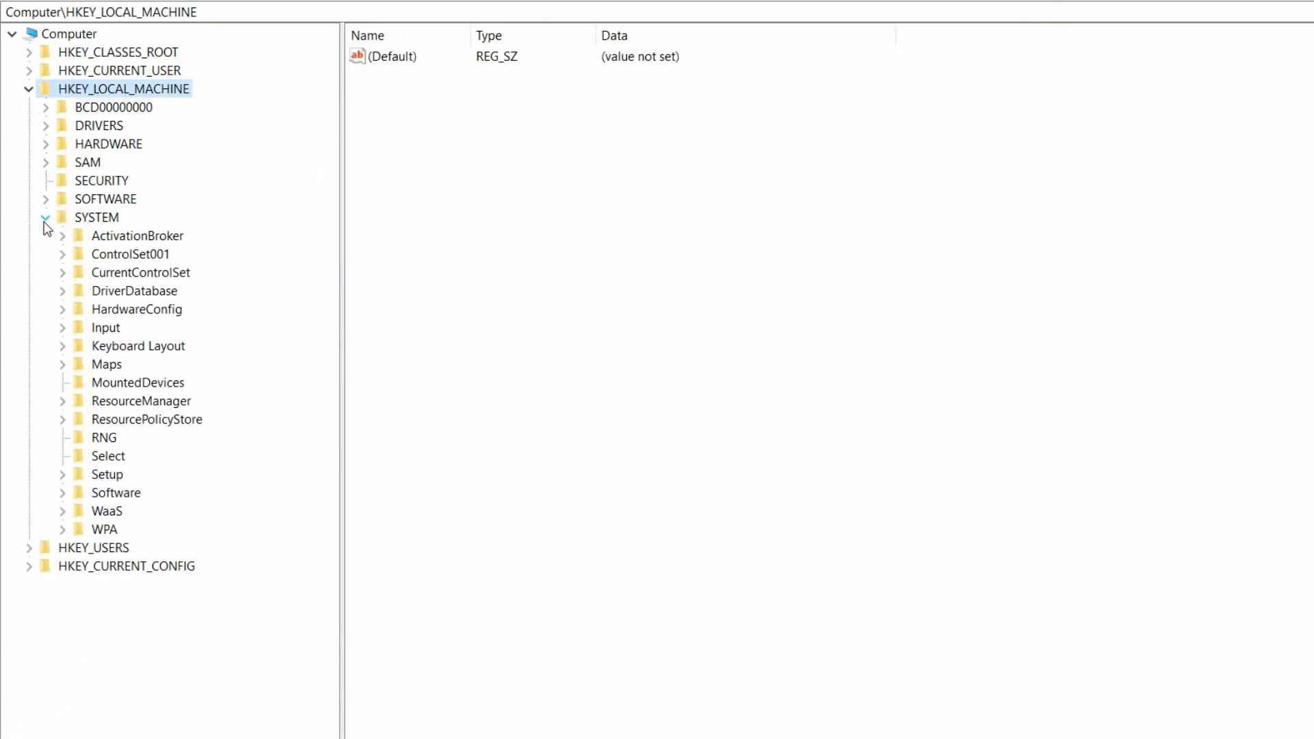
left_click(63, 254)
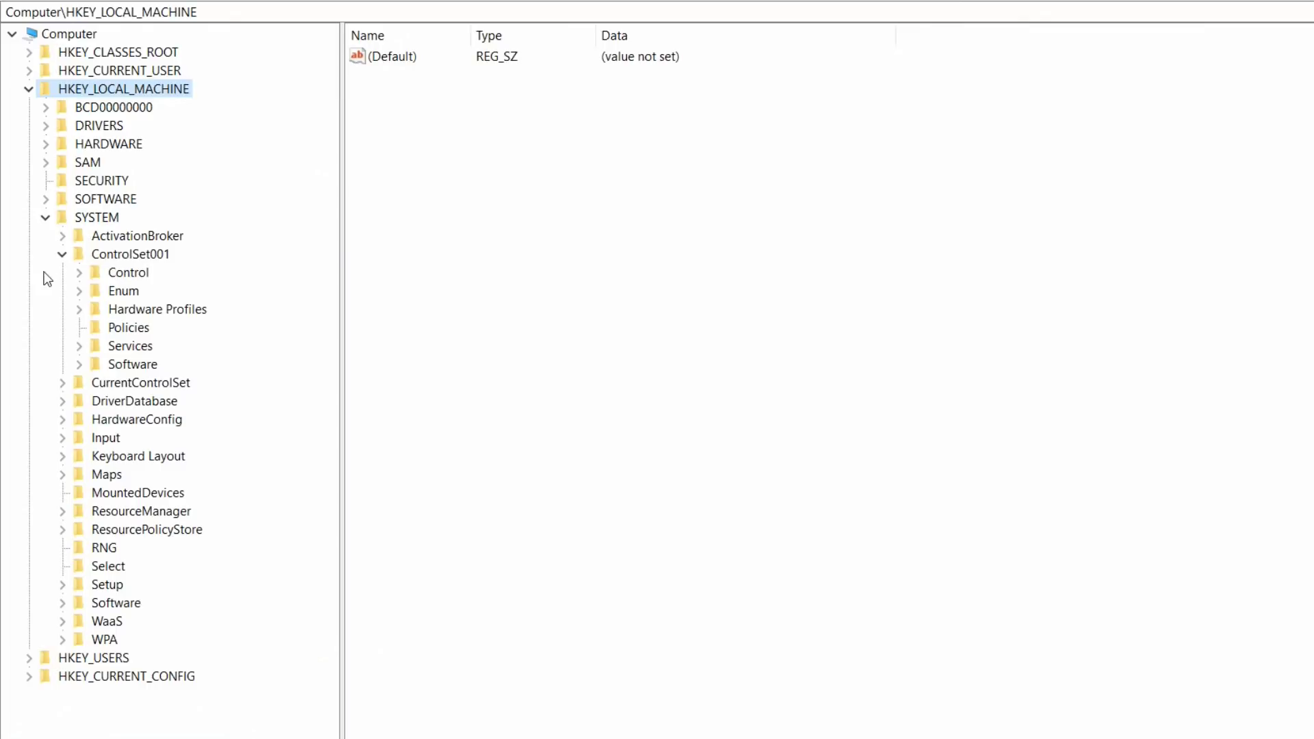
left_click(79, 271)
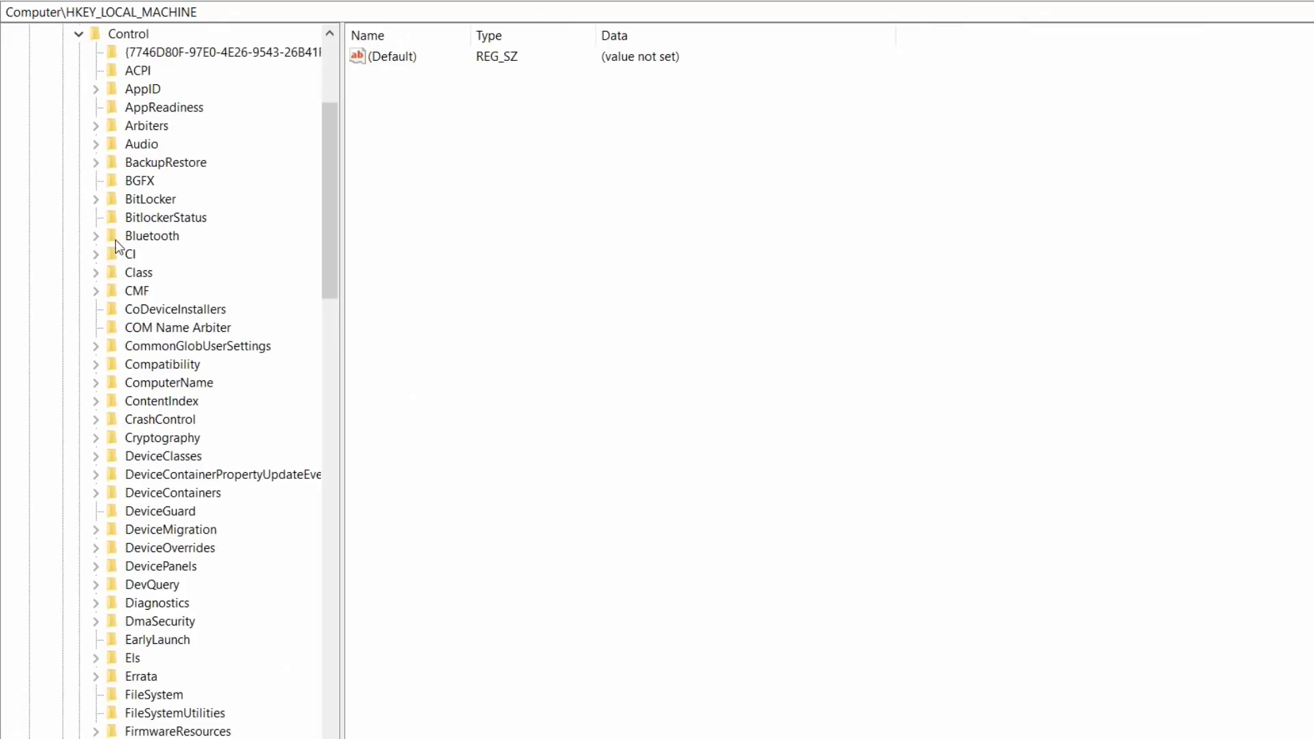
left_click(96, 273)
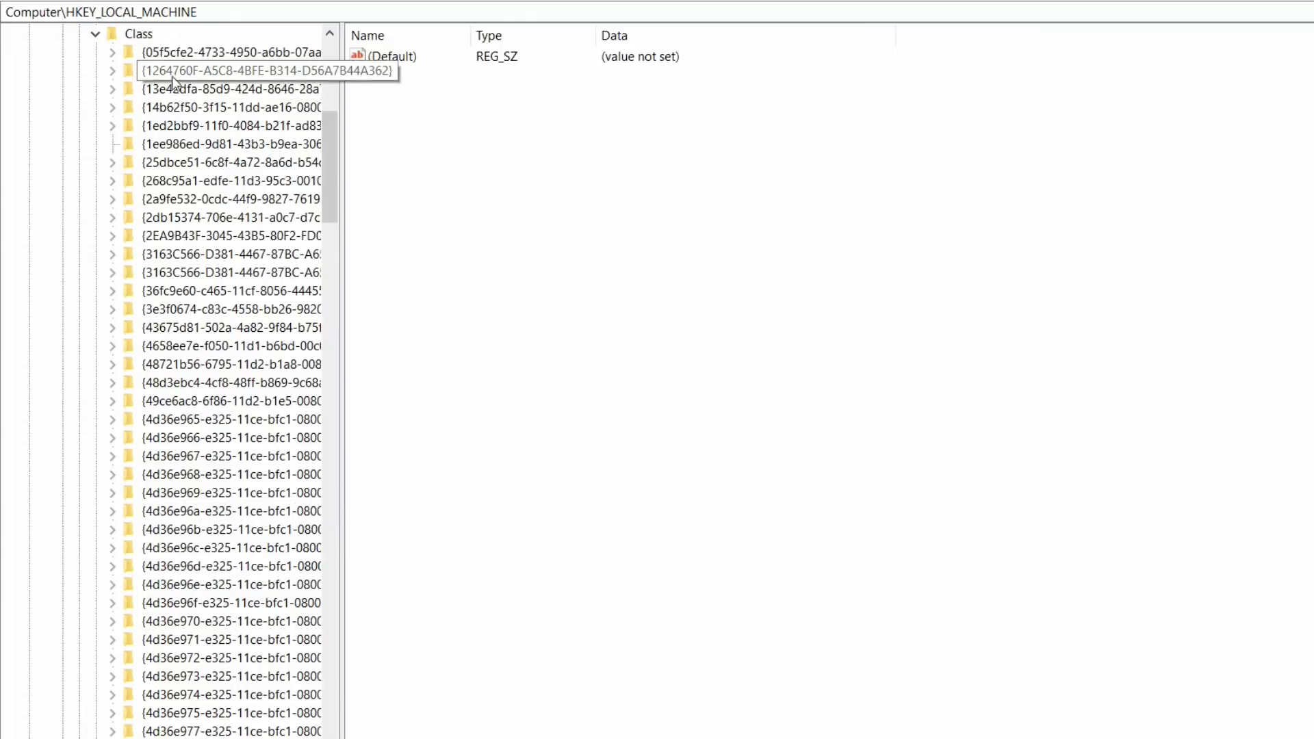
Step: Find the {4d36e972-e325-11ce-bfc1-08002be10318} key under Class and expand it to show subkeys 0000–0016
scroll(160, 109, "up", 2)
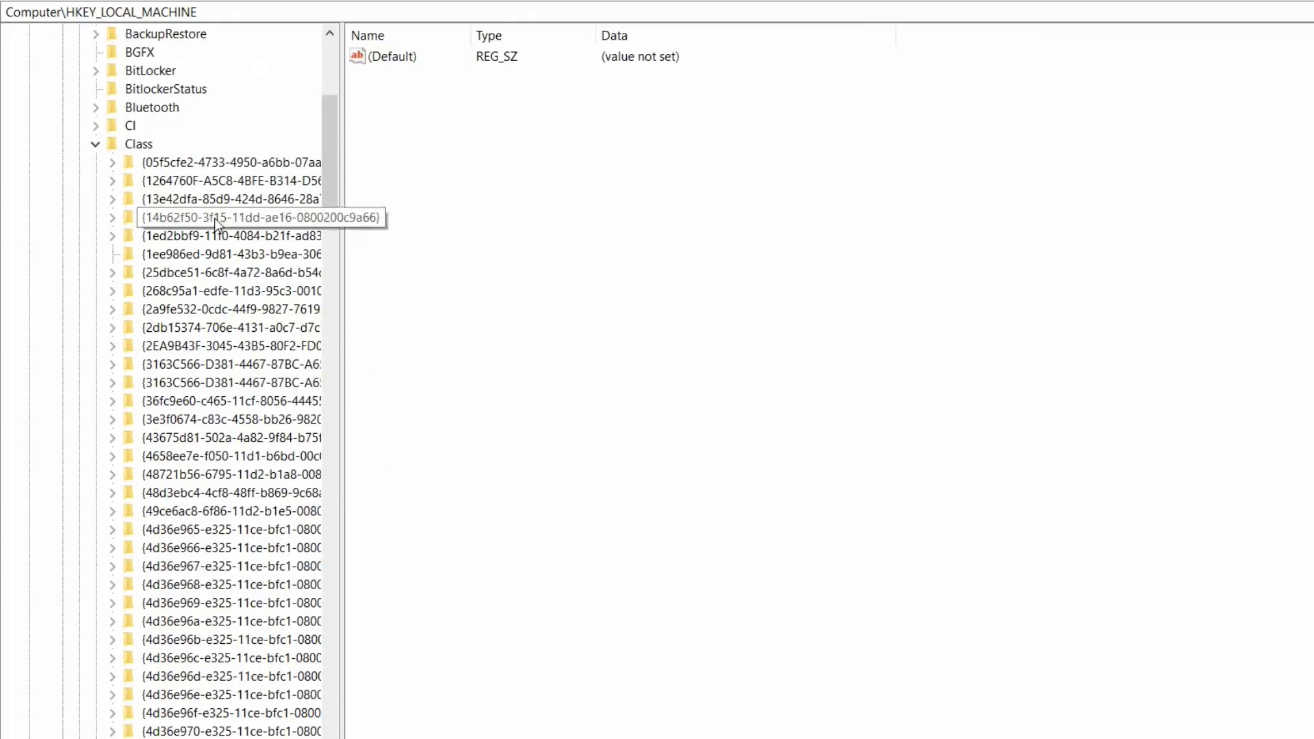
scroll(272, 301, "down", 1)
scroll(270, 297, "down", 3)
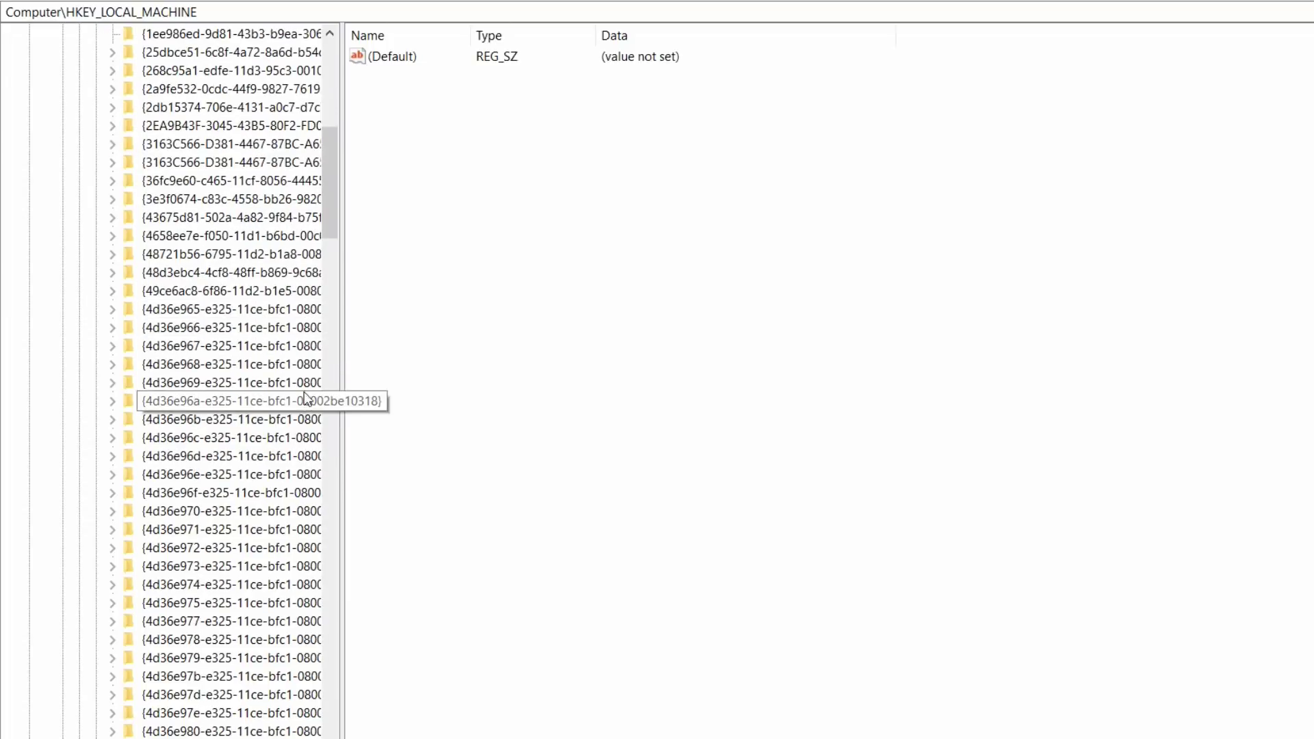
scroll(284, 384, "down", 1)
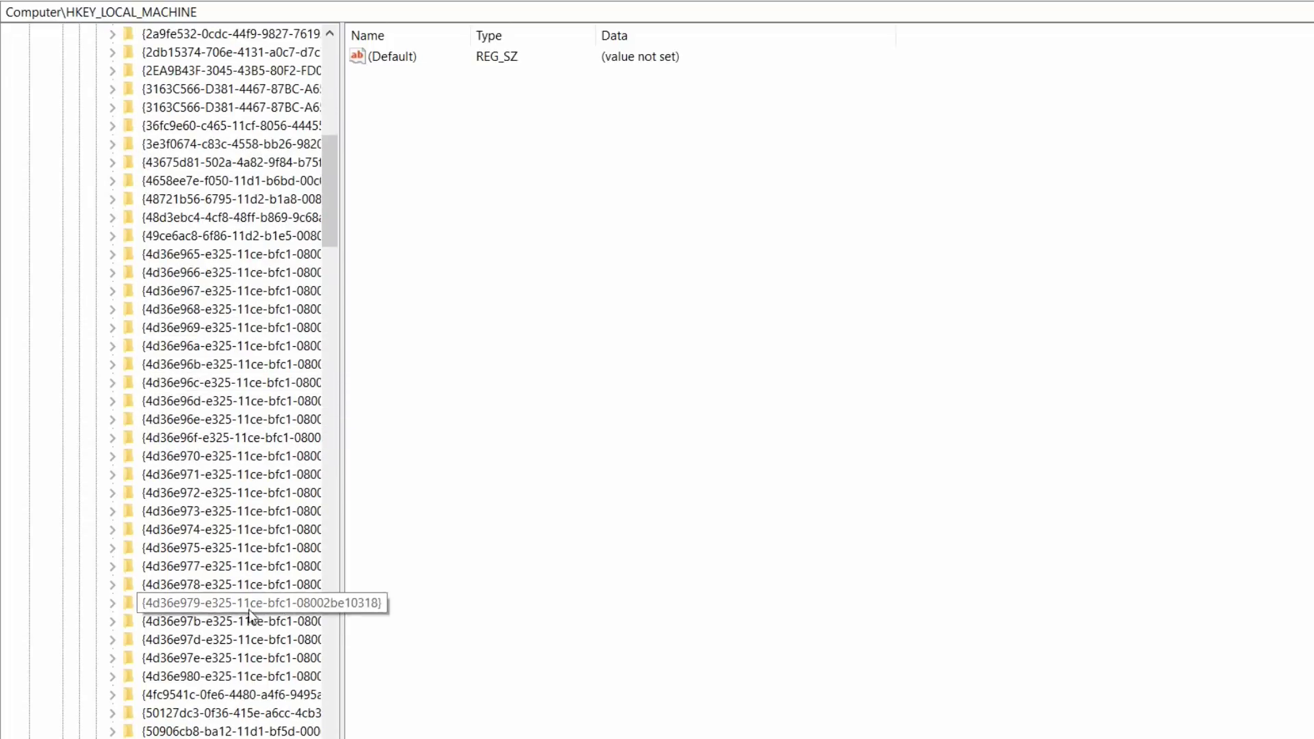
scroll(209, 637, "down", 2)
scroll(206, 568, "up", 3)
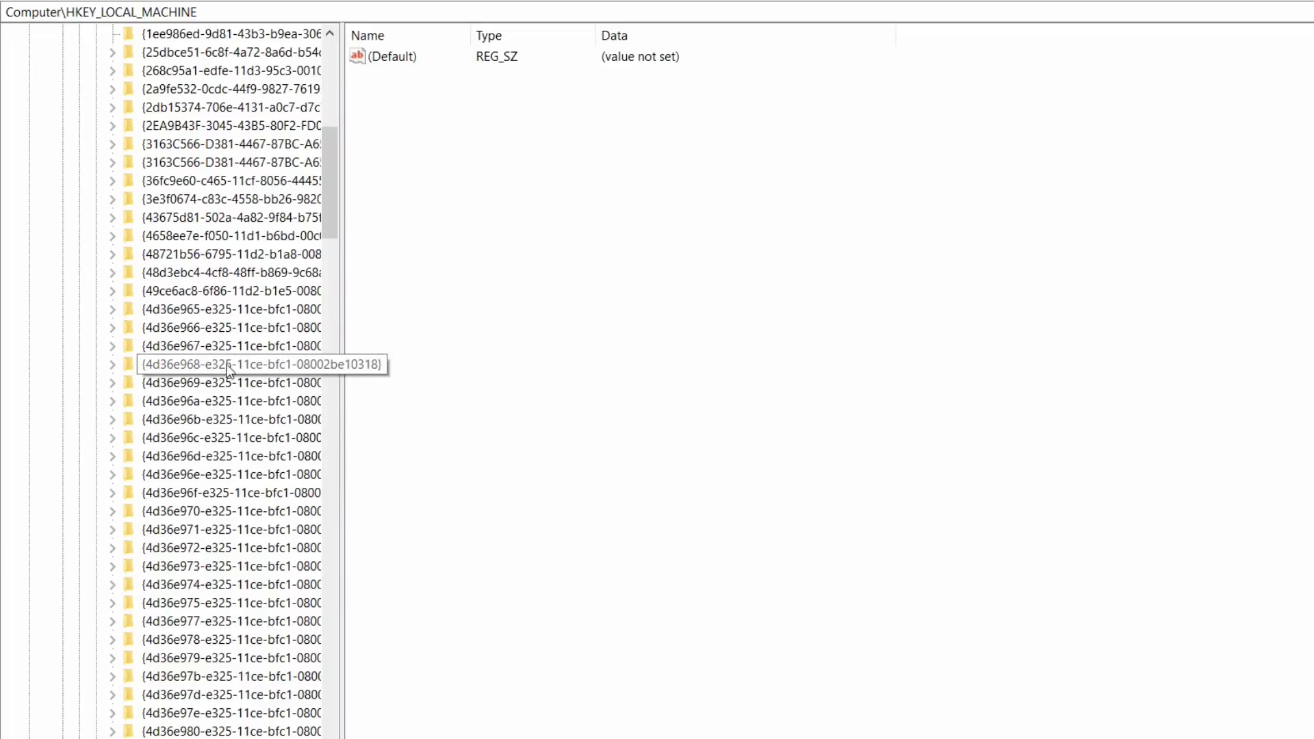
scroll(205, 479, "down", 4)
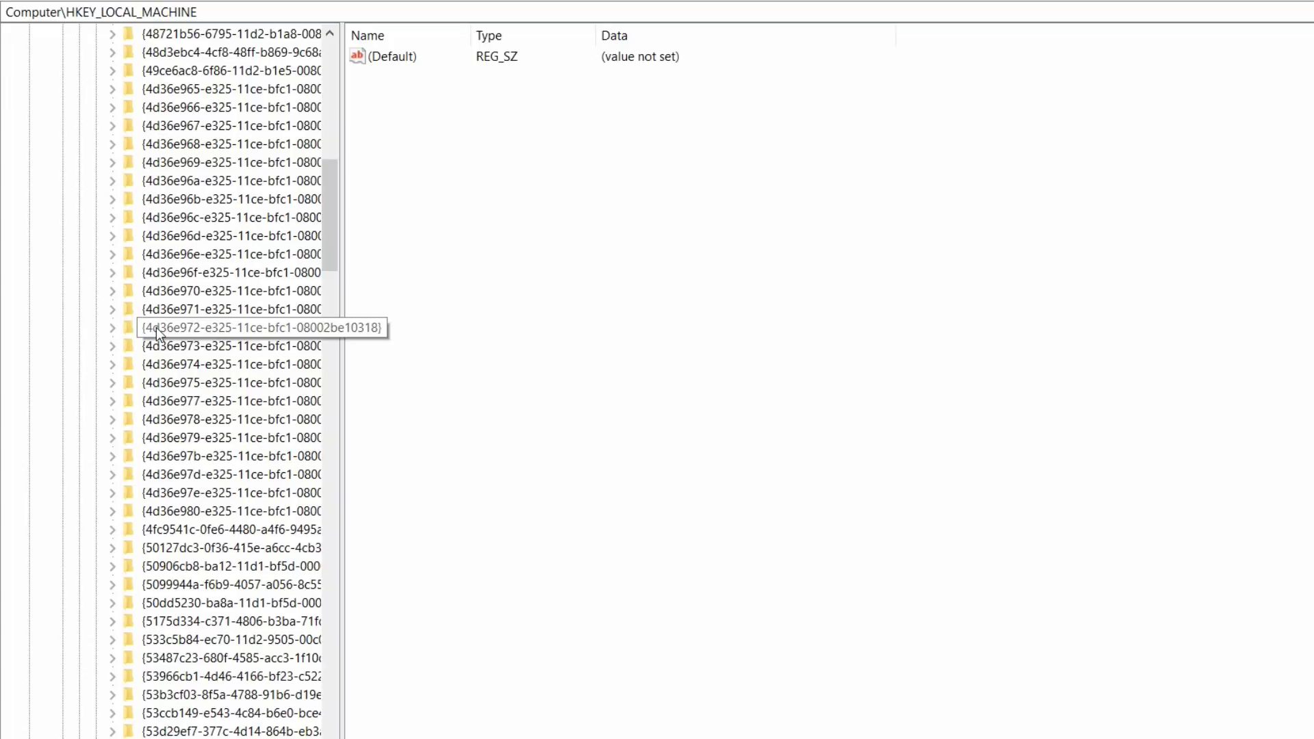
left_click(112, 330)
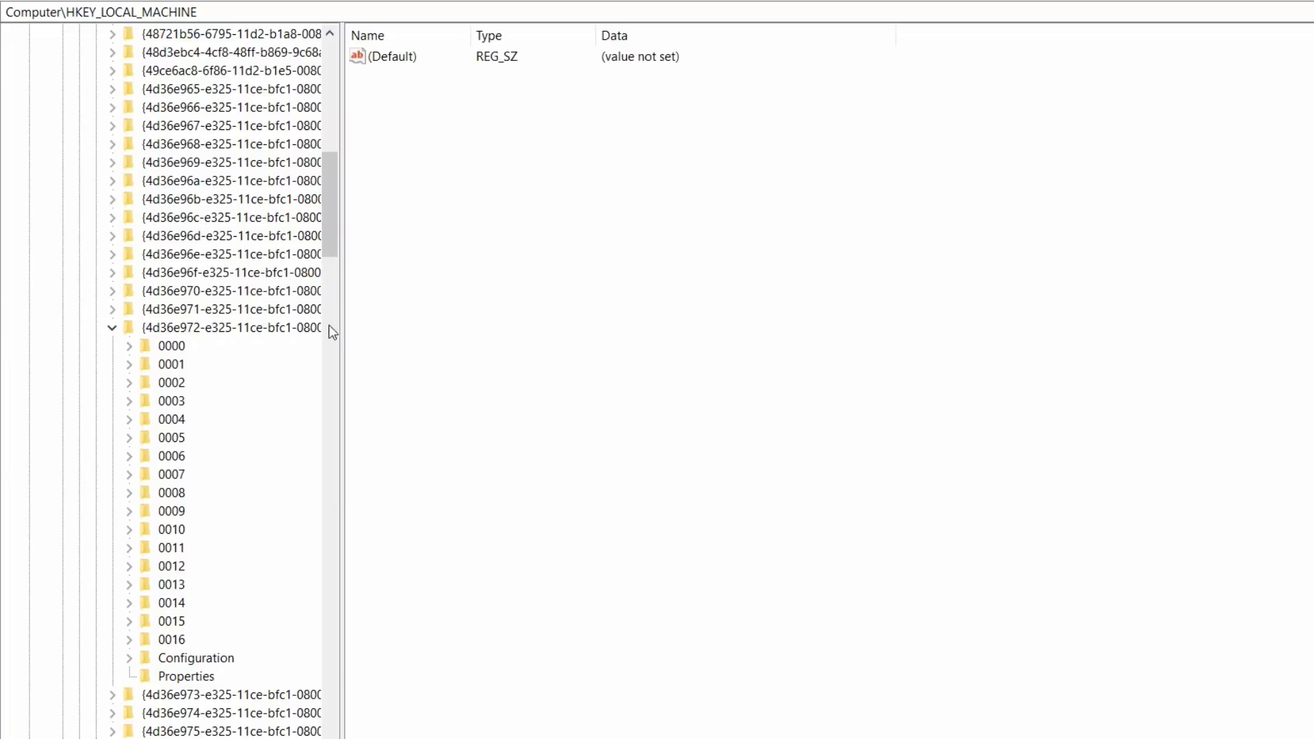
Step: Show subkey 0000's values and select its NetCfgInstanceId entry and data
left_click(166, 347)
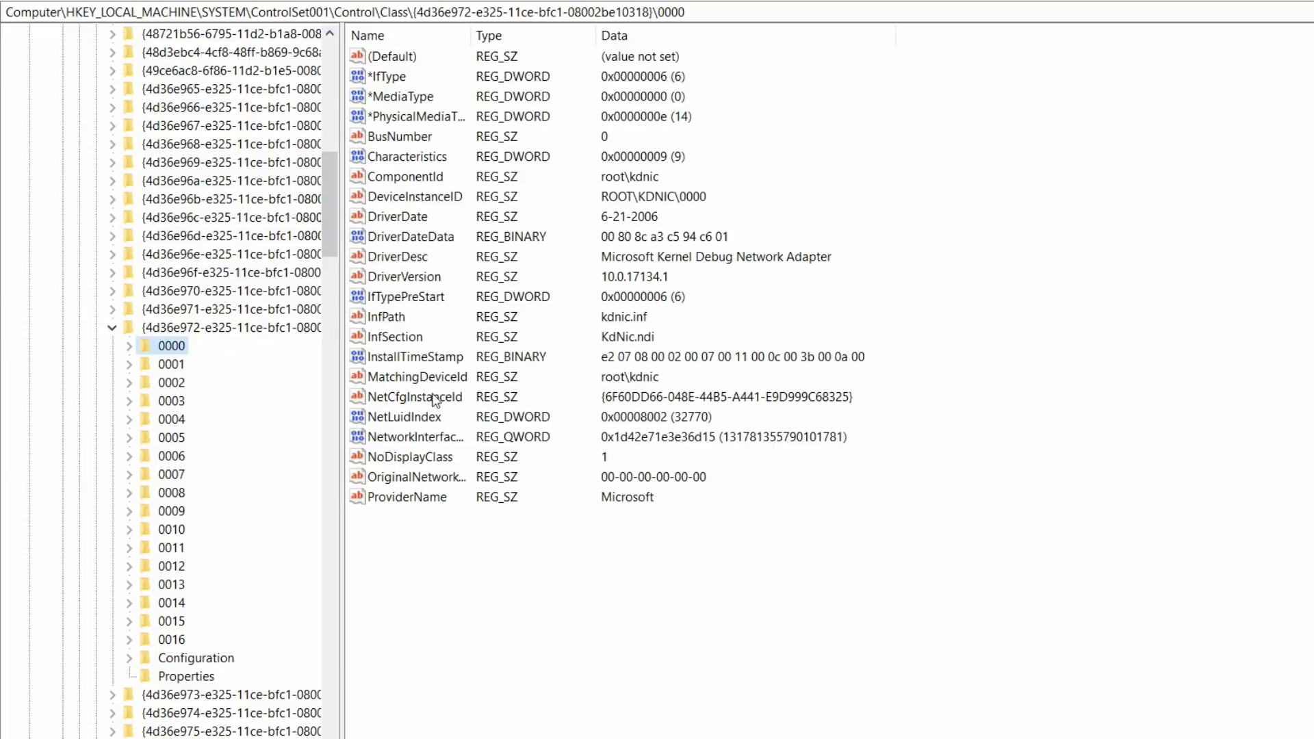
left_click_drag(407, 568, 422, 602)
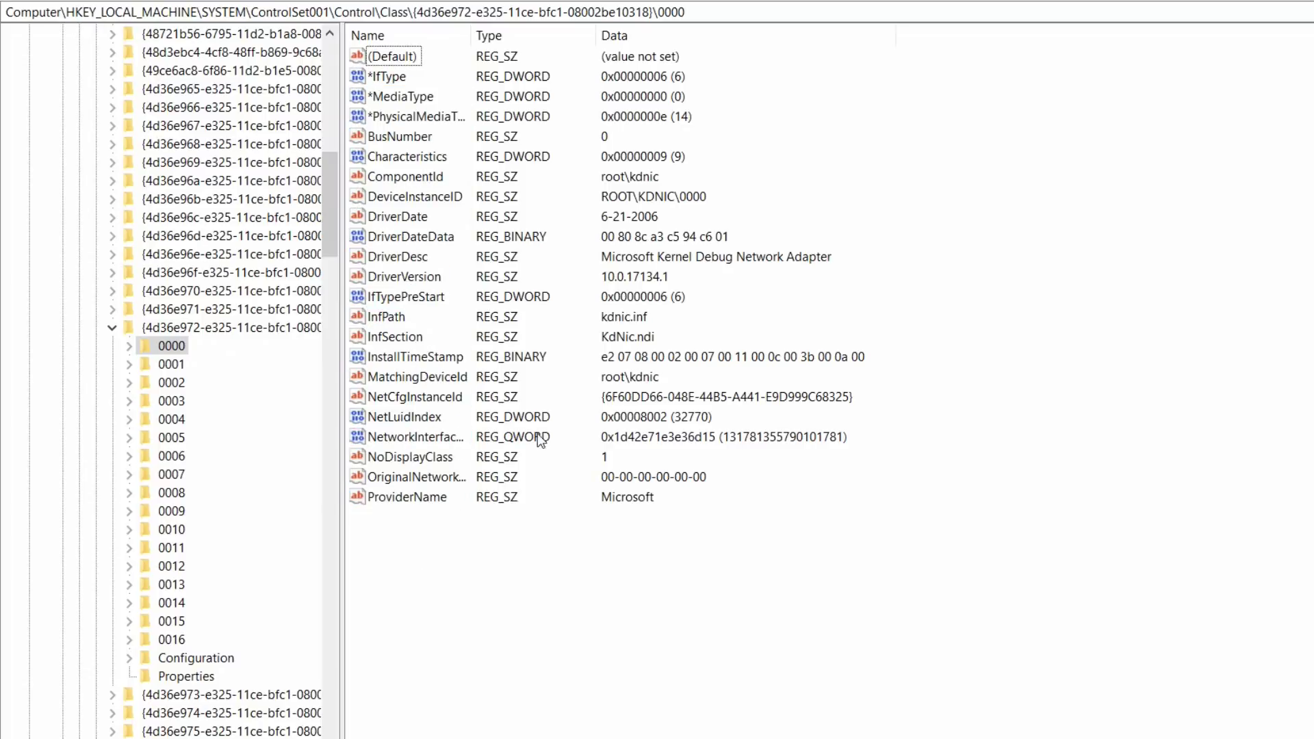
left_click(413, 397)
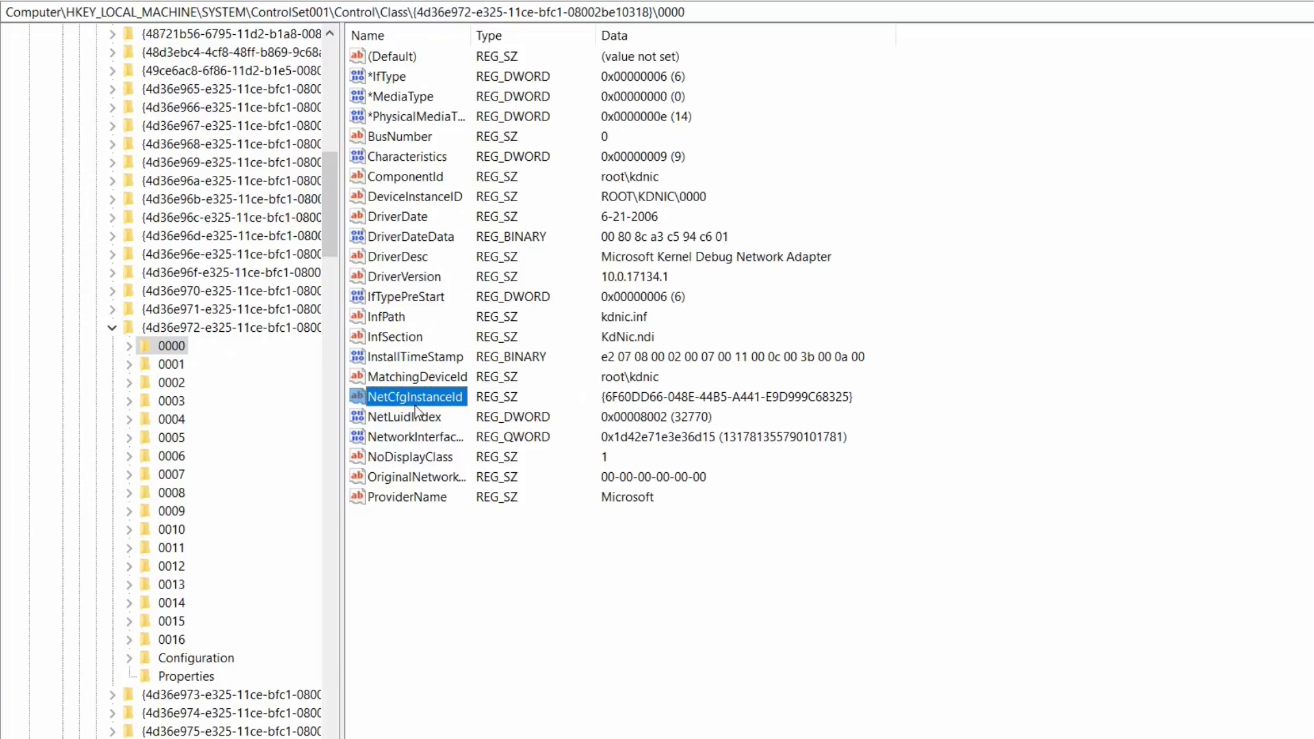
left_click(612, 398)
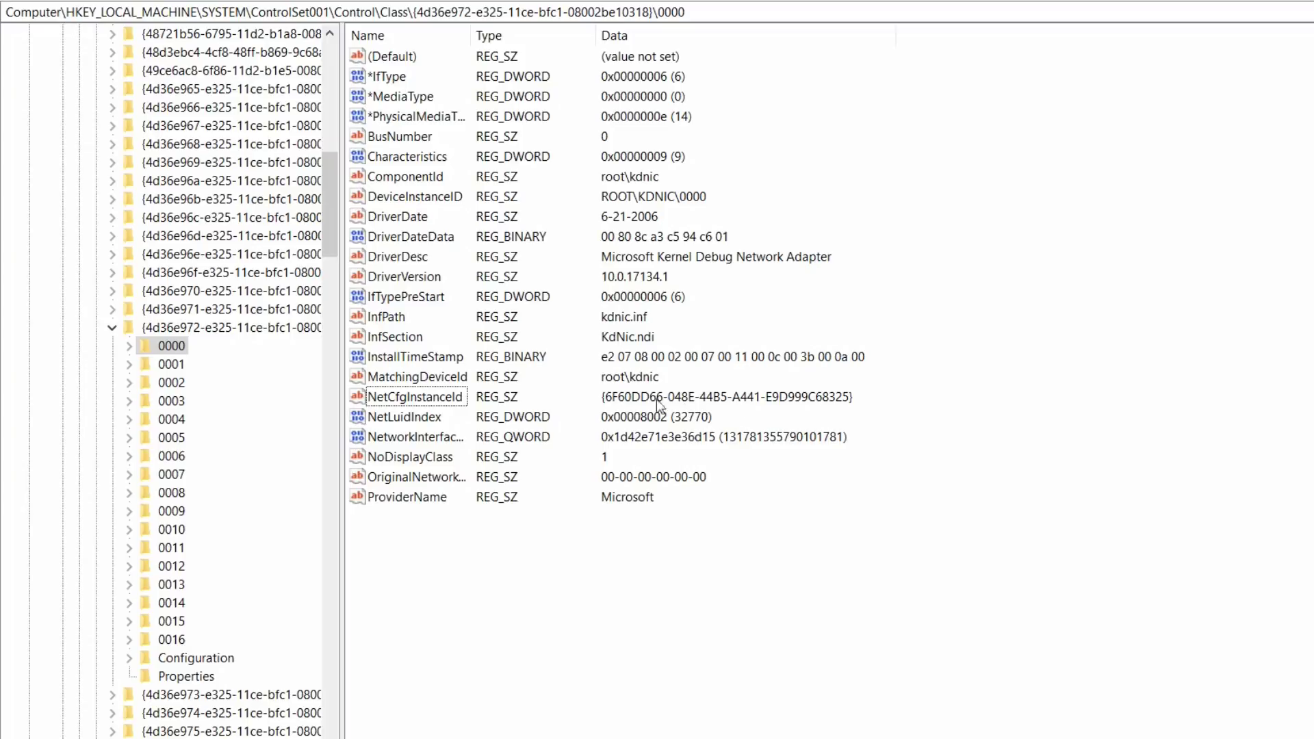
Step: Move the Command Prompt aside and highlight the connected adapter's Tcpip GUID for comparison
key("alt+Tab")
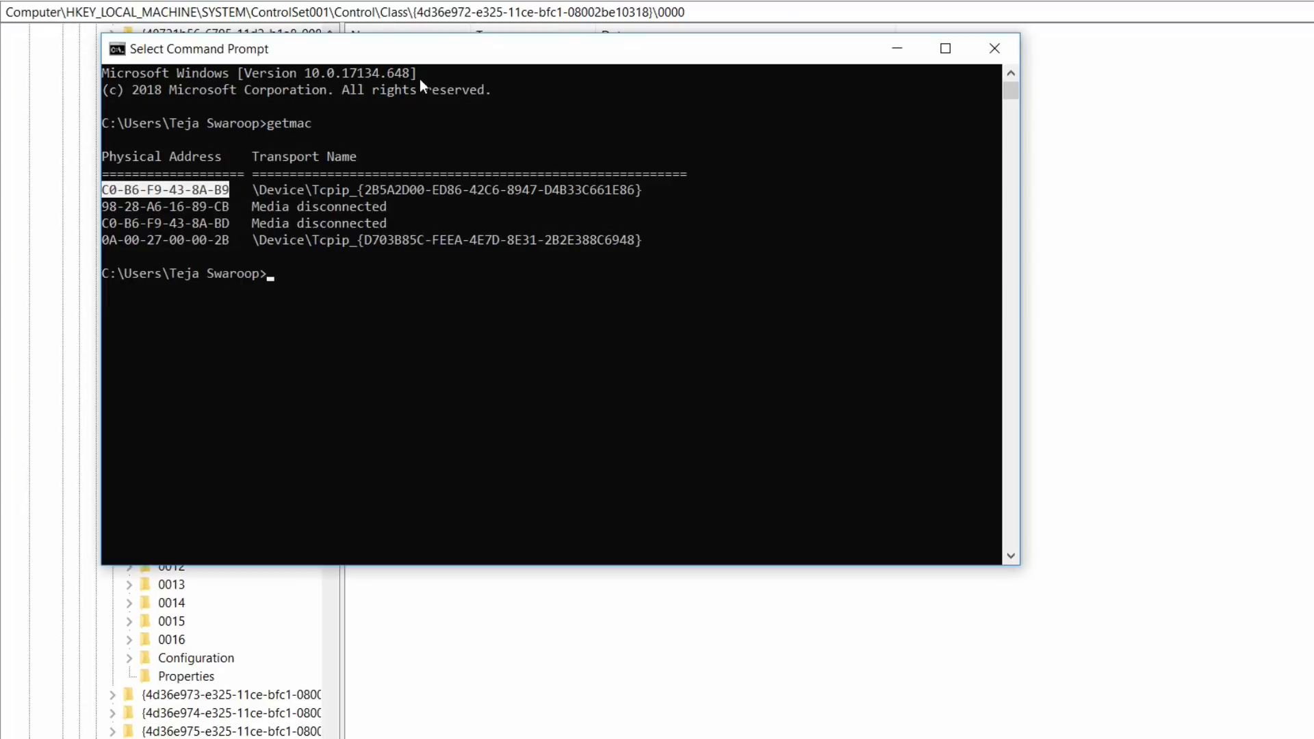
left_click_drag(498, 48, 1154, 161)
left_click_drag(1023, 302, 1292, 305)
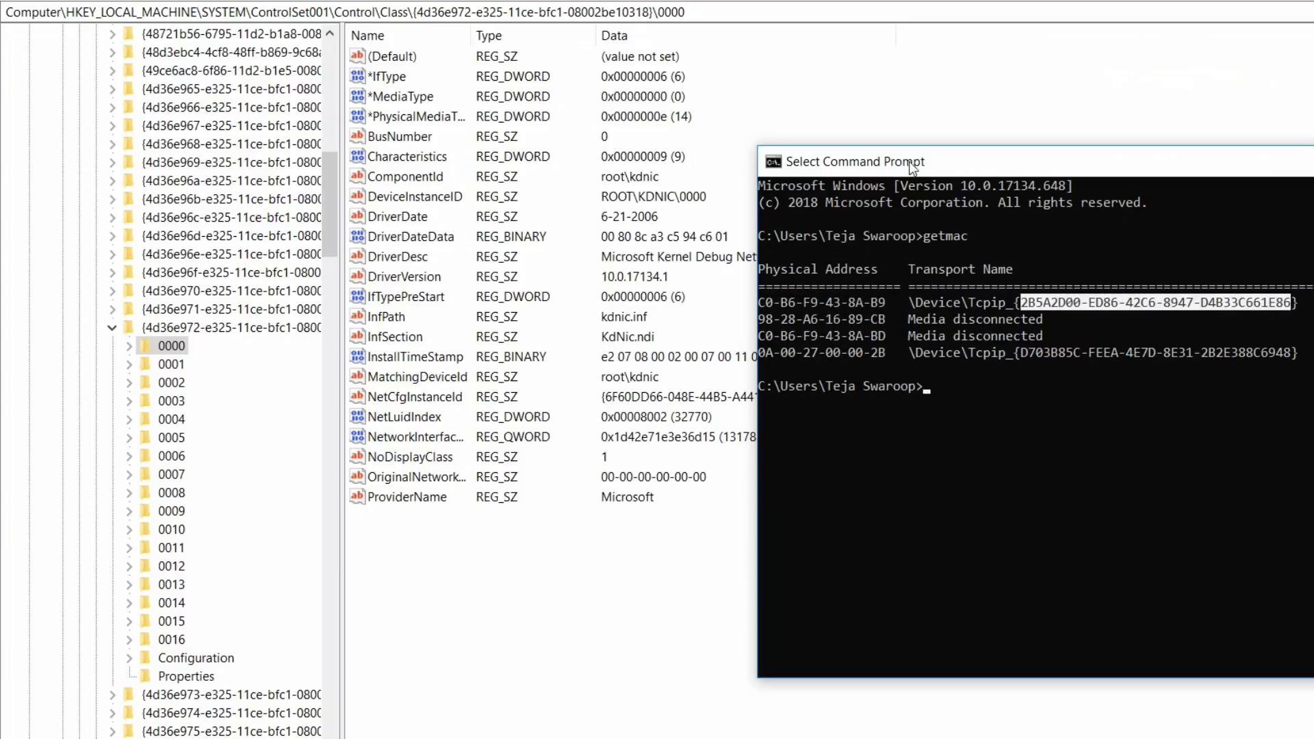
left_click_drag(912, 164, 1054, 161)
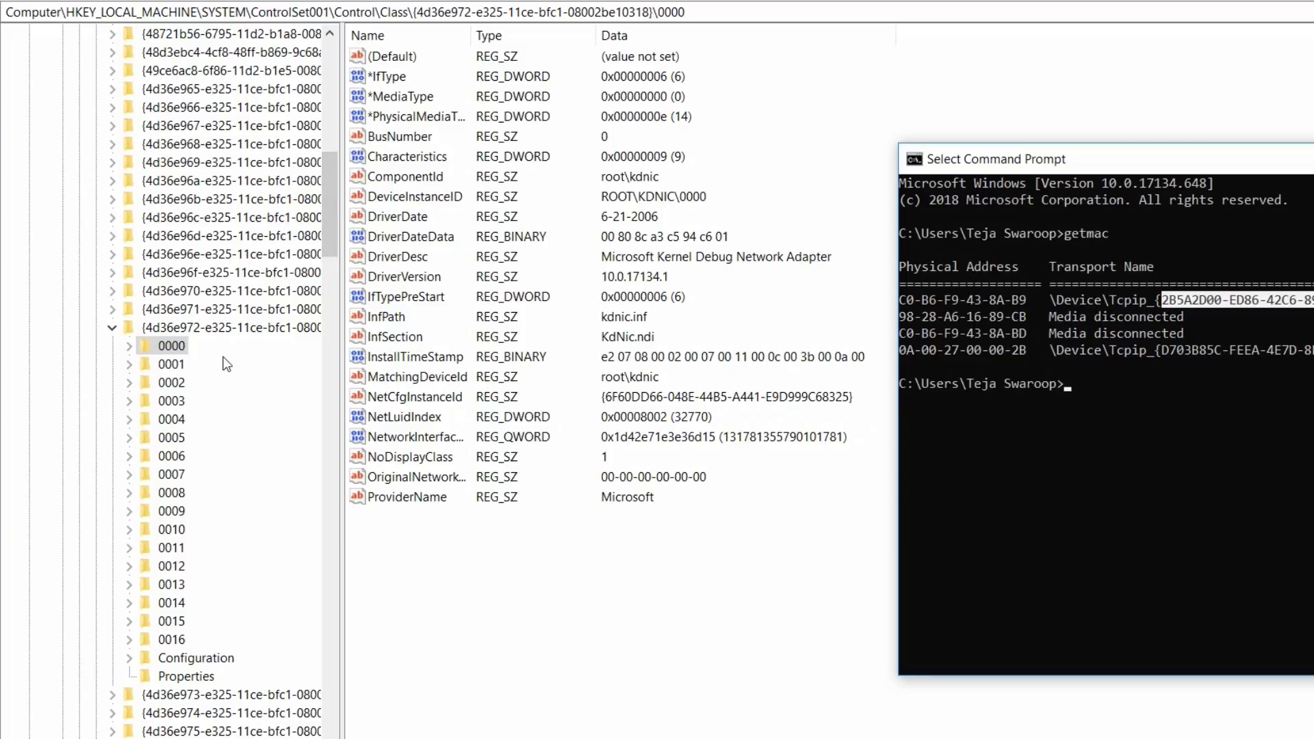
Step: Show the values of adapter key 0001 and select its NetCfgInstanceId GUID
left_click(185, 350)
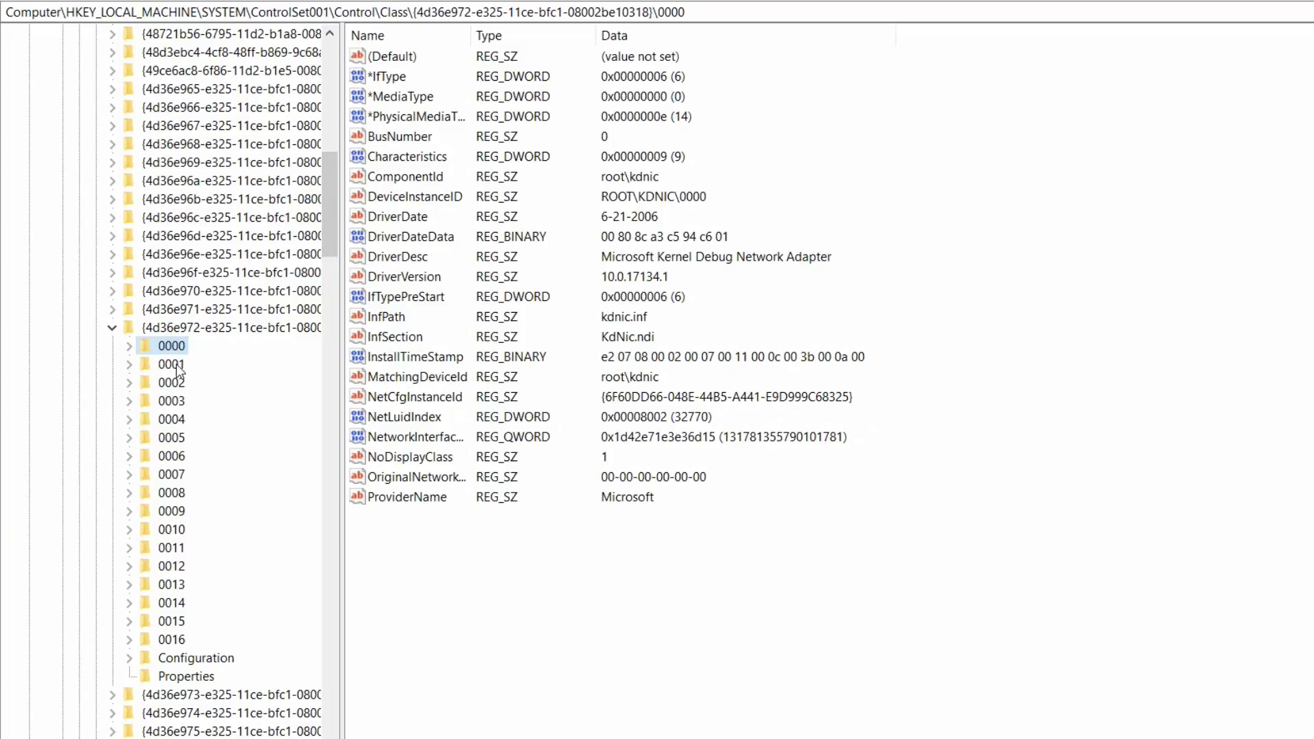
left_click(173, 365)
scroll(1085, 378, "down", 2)
scroll(1085, 379, "down", 3)
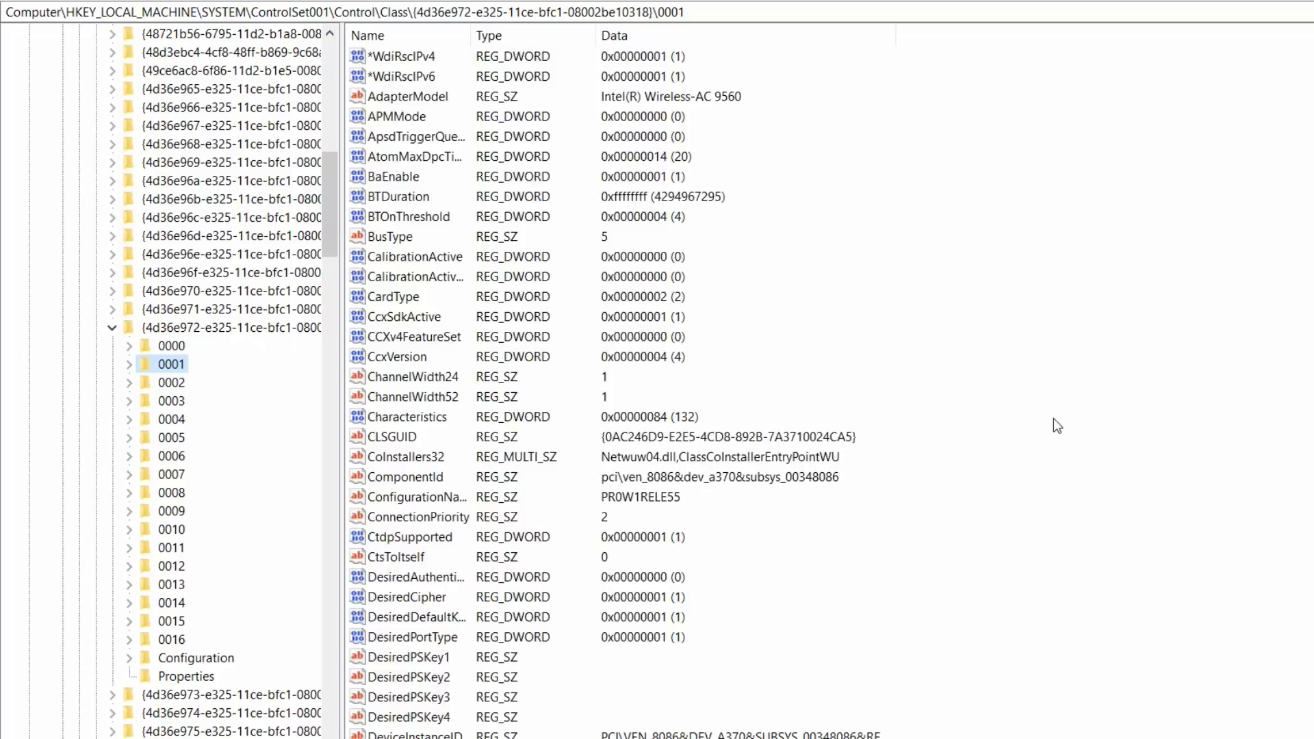
scroll(945, 416, "up", 4)
left_click(414, 376)
scroll(429, 299, "down", 5)
scroll(429, 299, "down", 11)
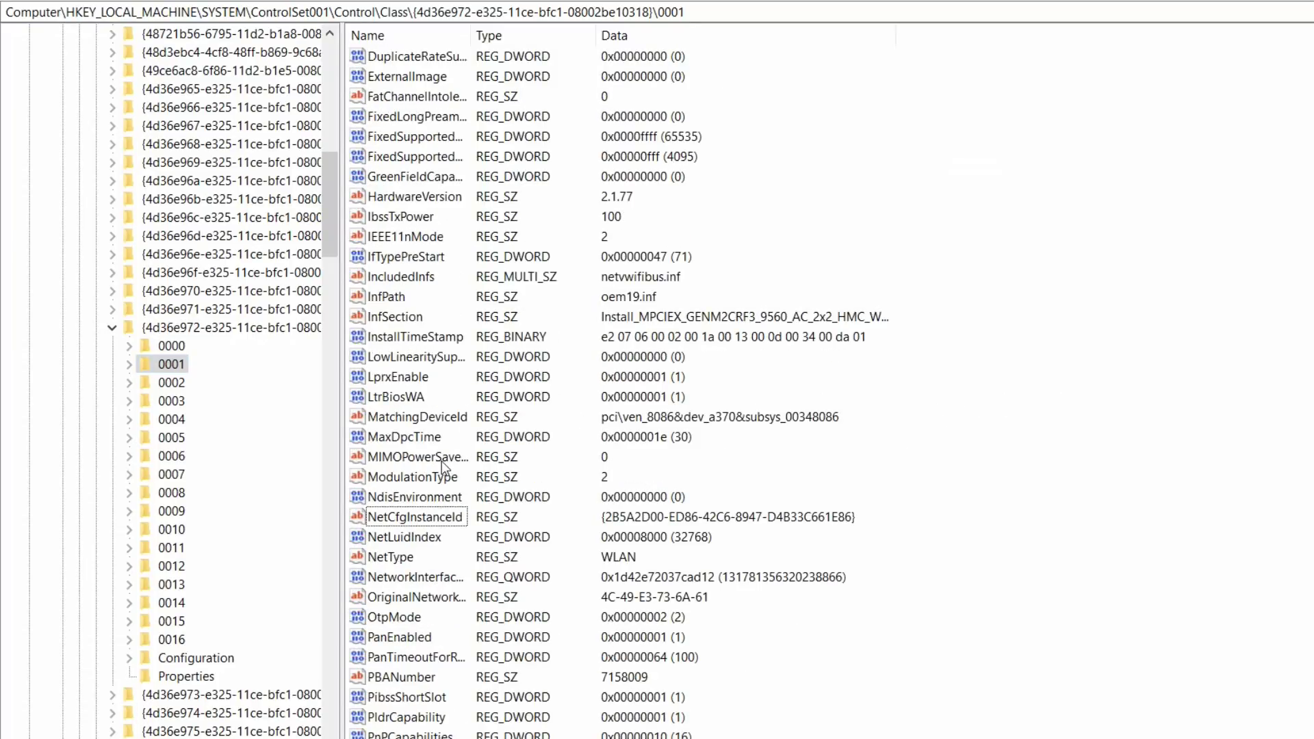
left_click(419, 519)
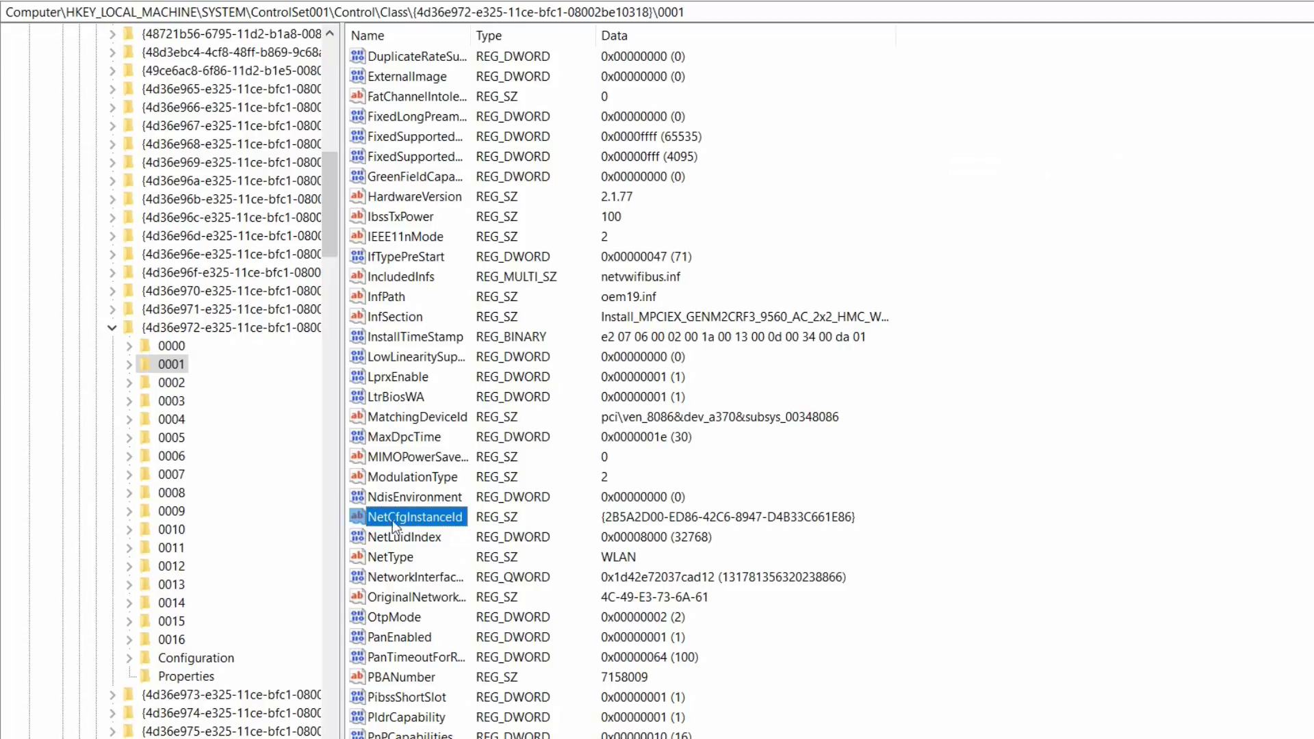
left_click(621, 522)
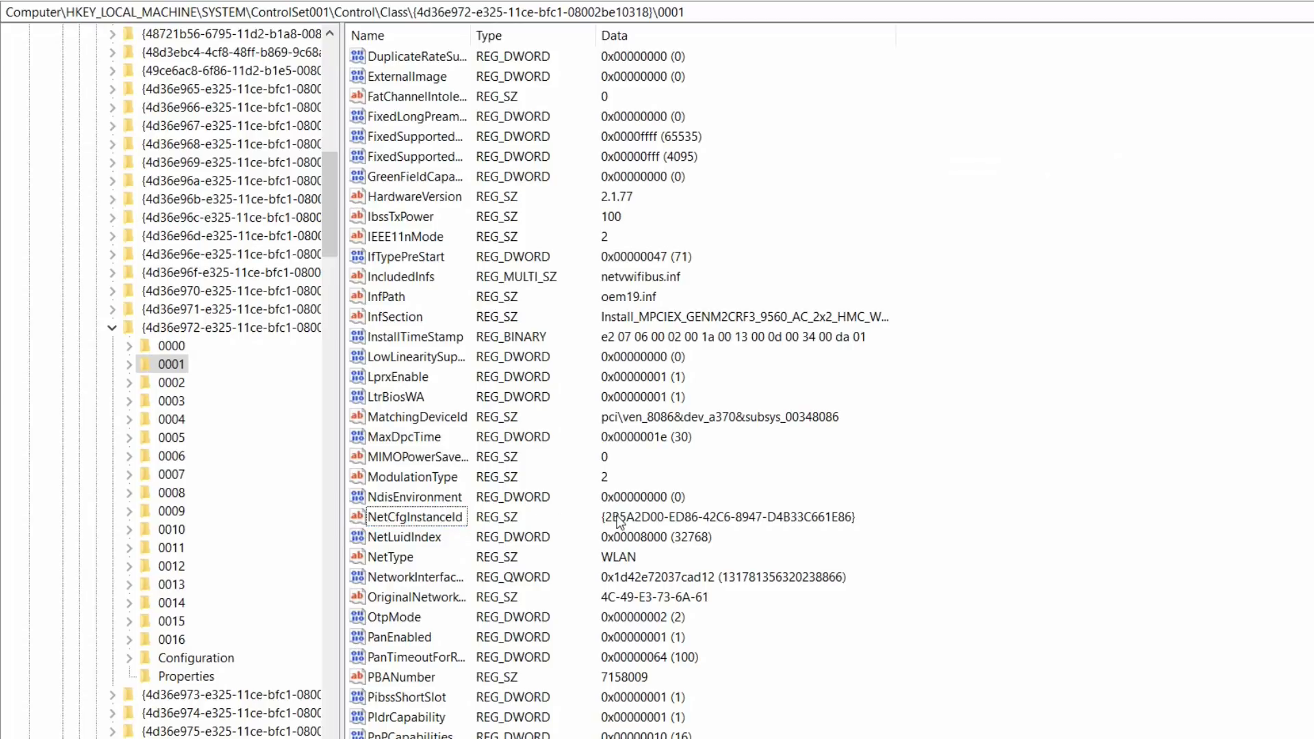
Step: Line up the getmac output beside the registry to match the GUID to the Tcpip transport name
key("alt+Tab")
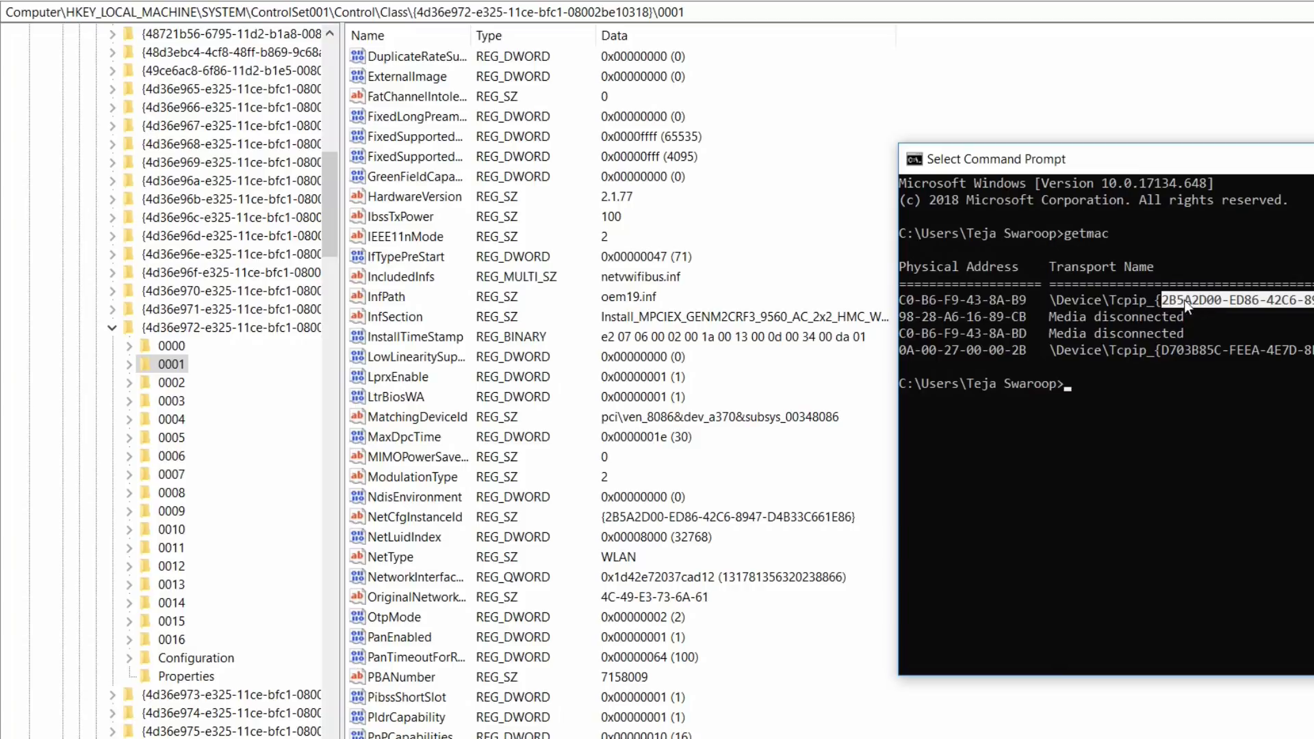
left_click_drag(985, 163, 972, 388)
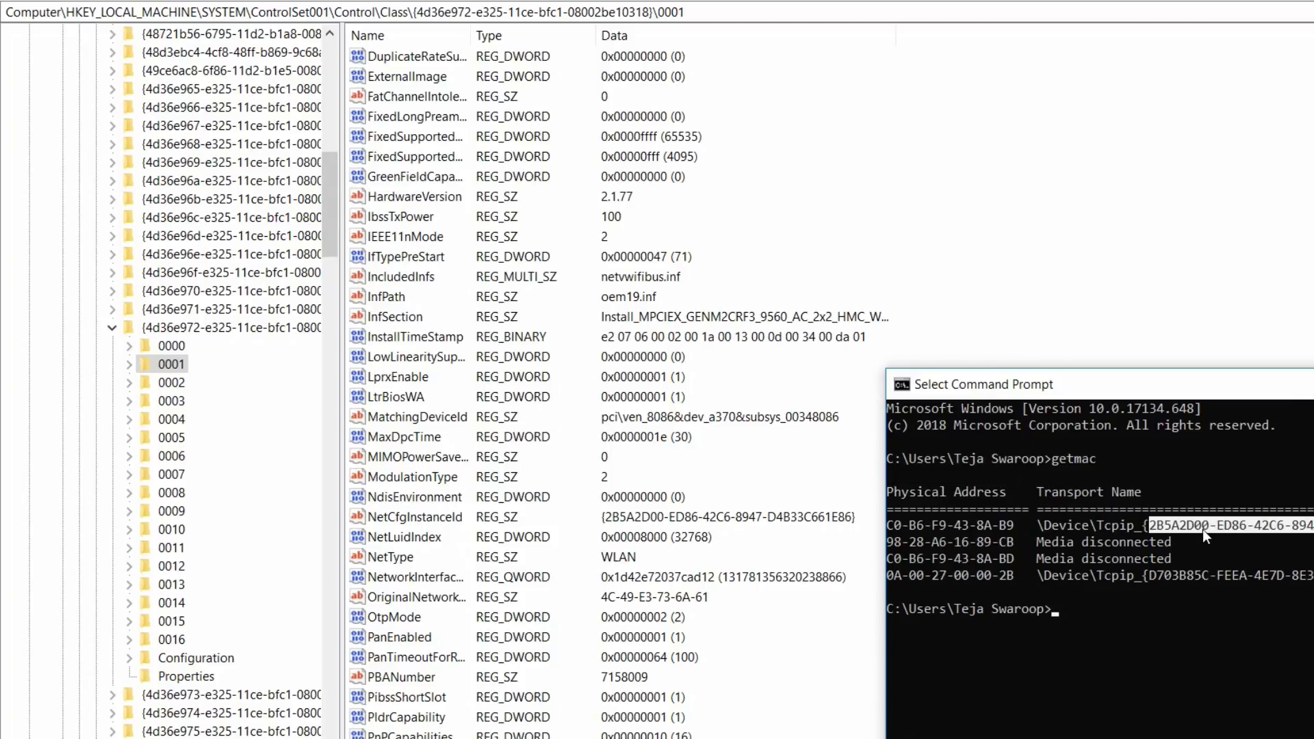
left_click_drag(979, 384, 732, 384)
left_click(1099, 250)
Step: Create a new string value named NetworkAddress in key 0001
right_click(1099, 250)
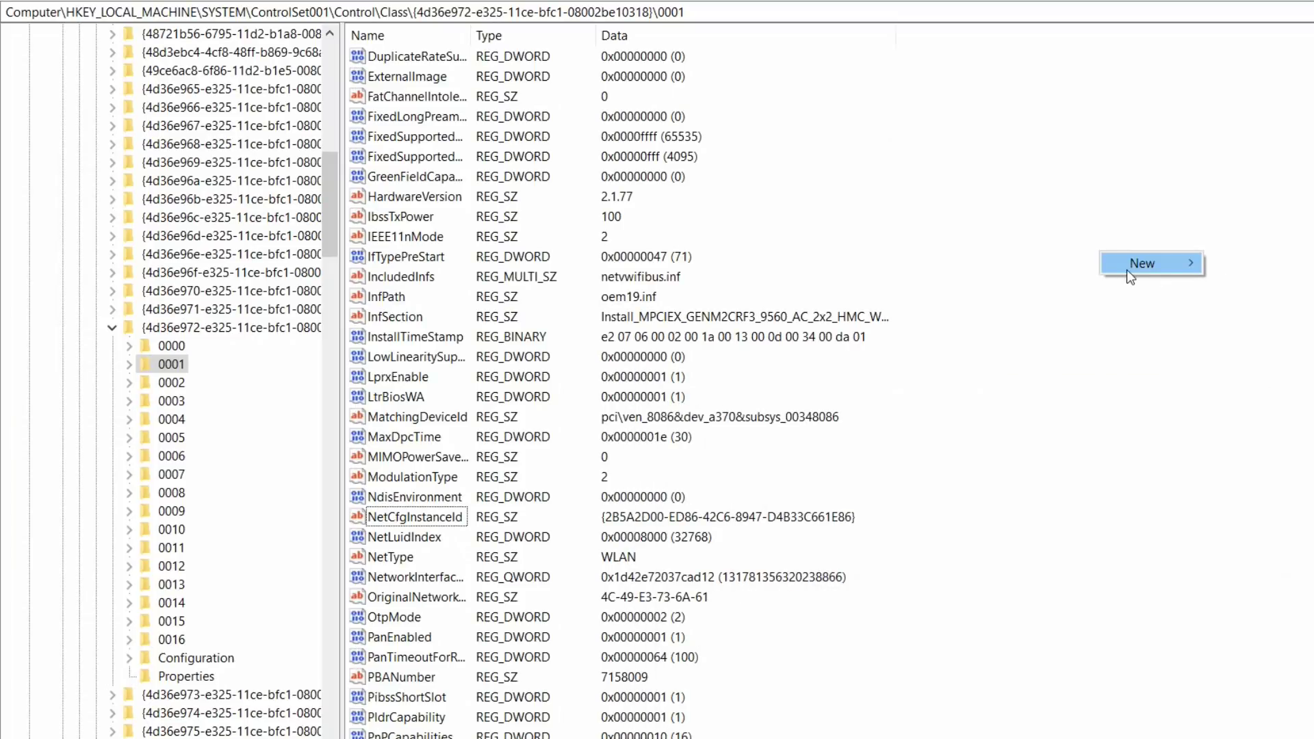
left_click(1144, 262)
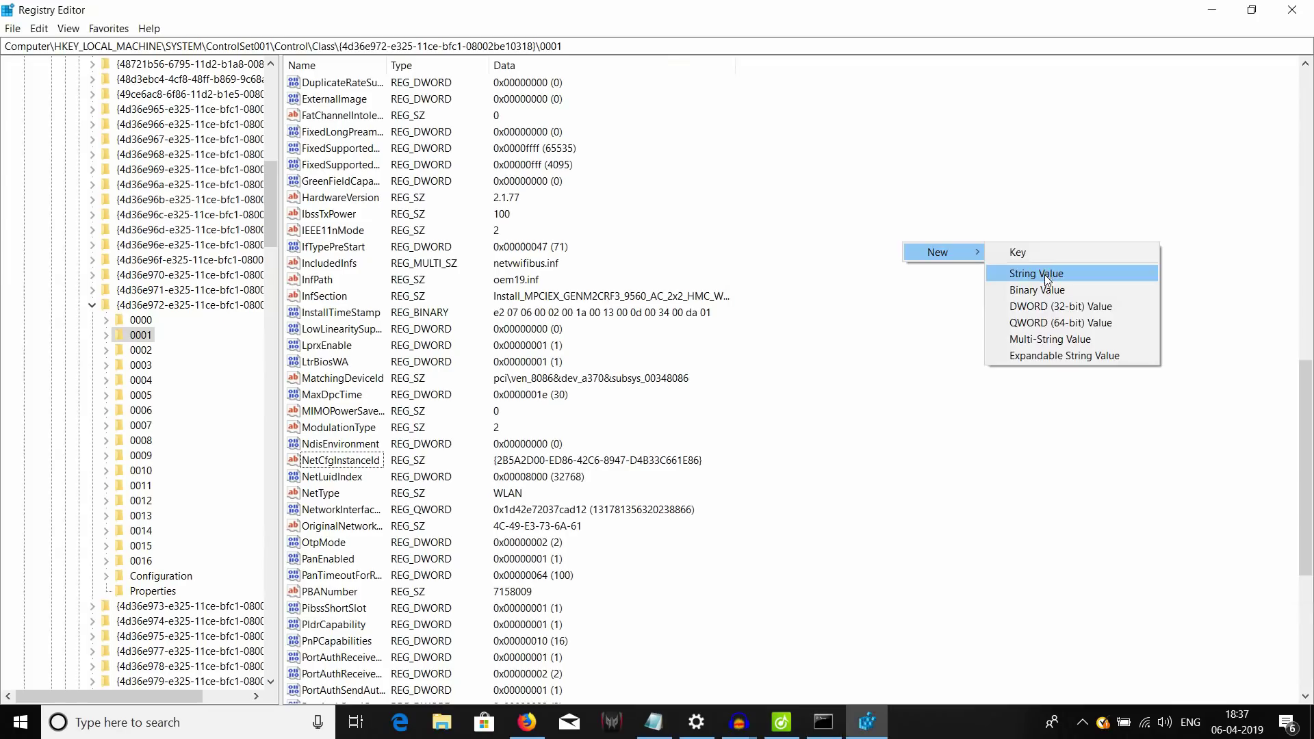
left_click(1044, 274)
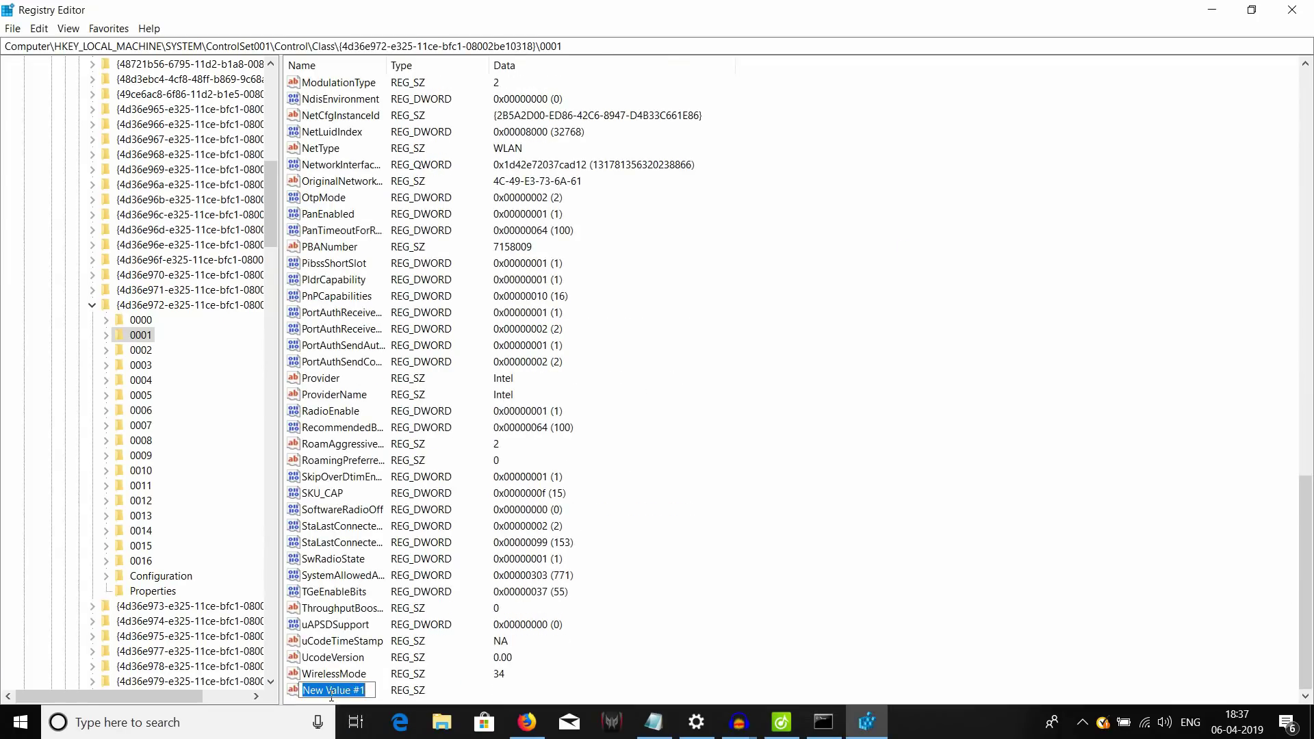
type("Network")
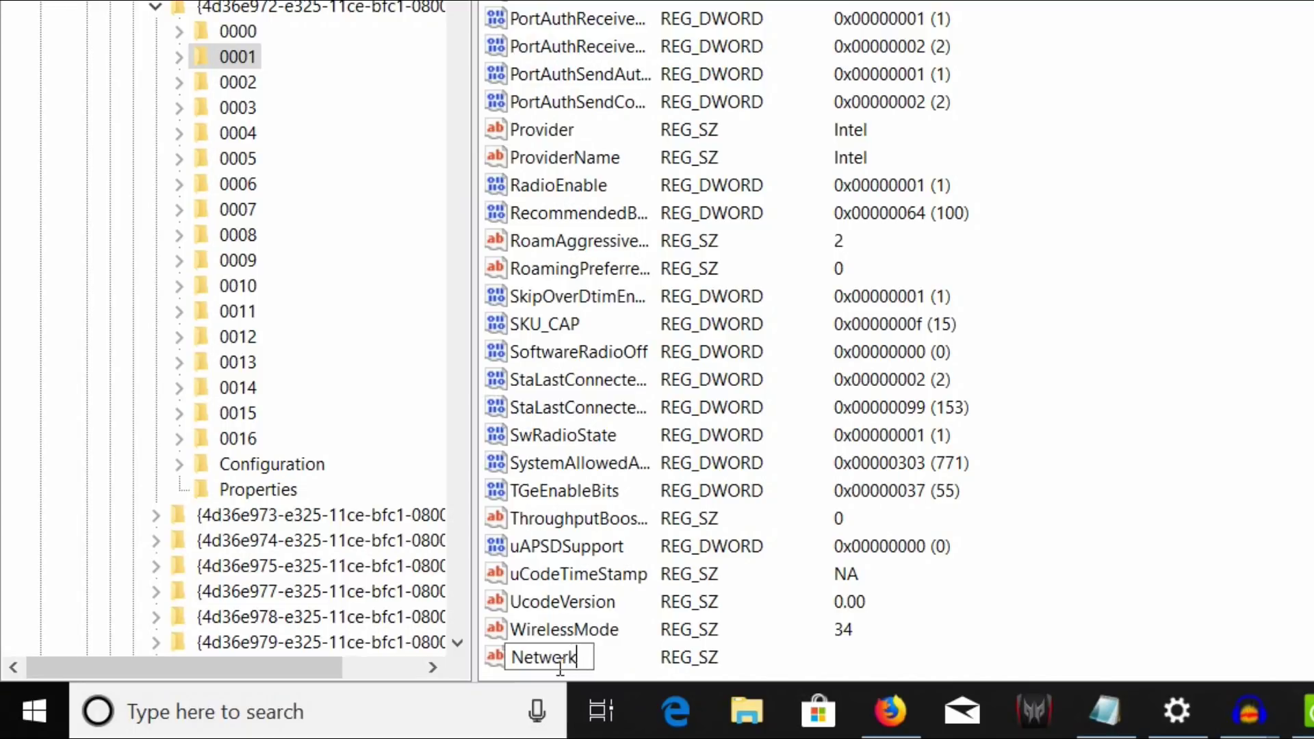
type("Address")
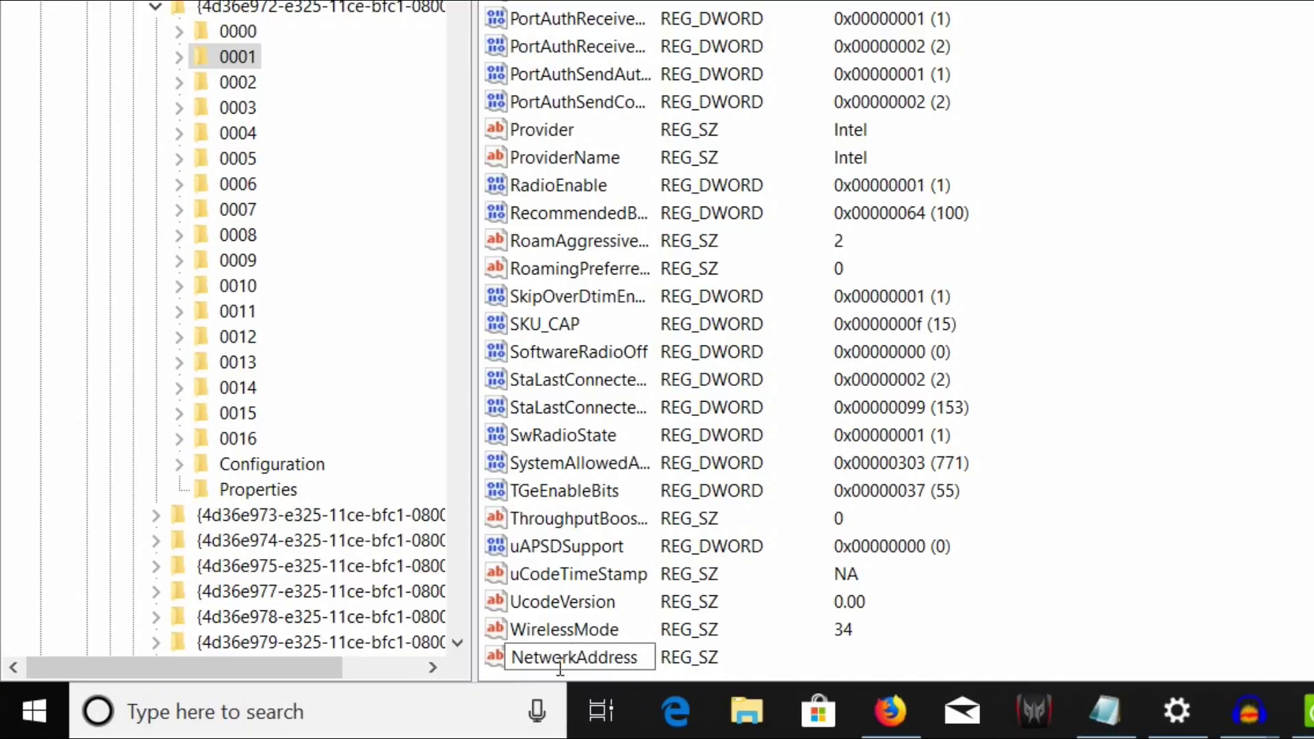
Step: Enter 3EA06793AB7B as the NetworkAddress value data and save it
key("Return")
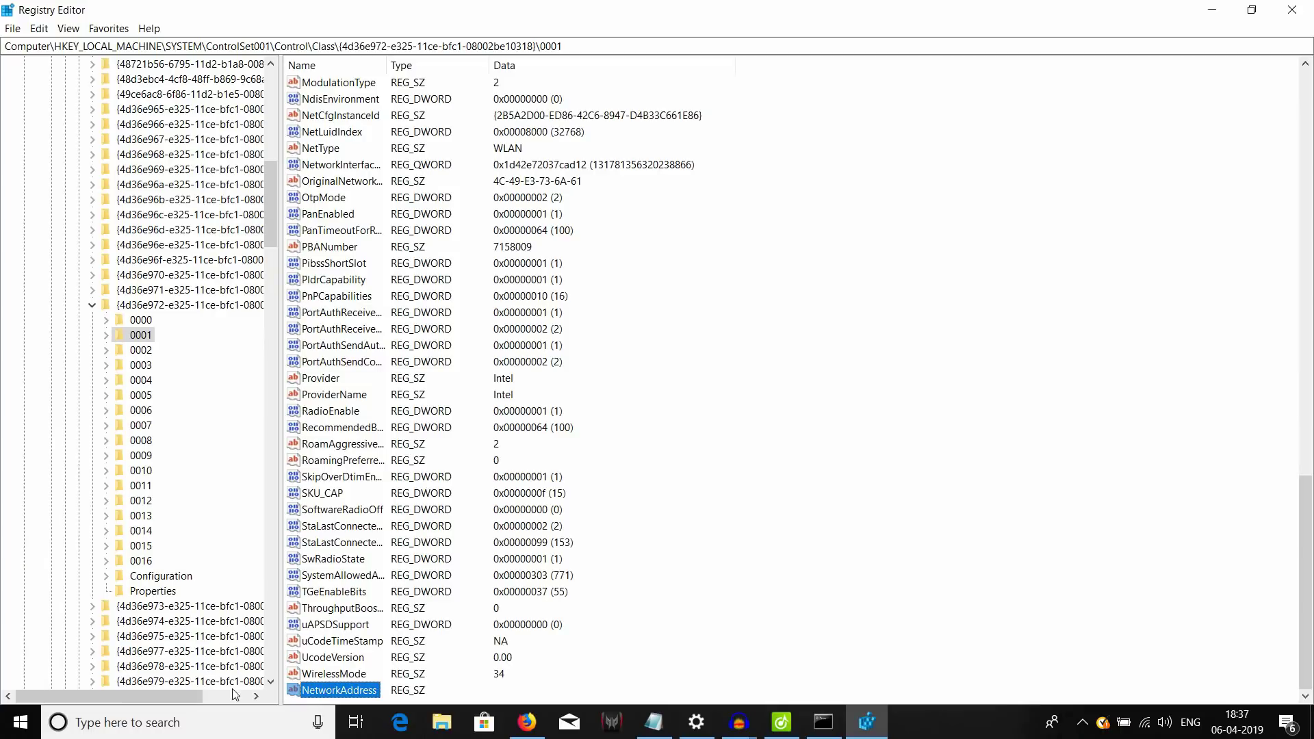
double_click(317, 692)
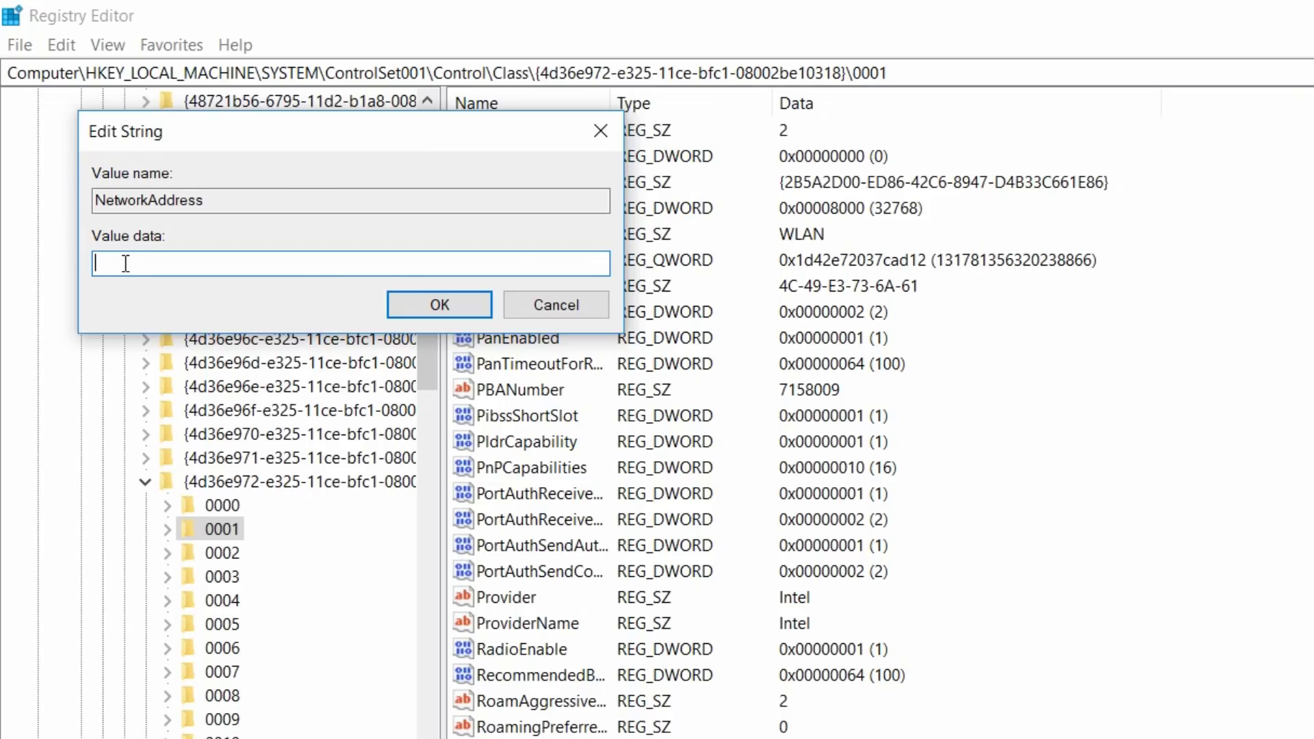
type("3E")
type("A")
key("Caps_Lock")
type("0")
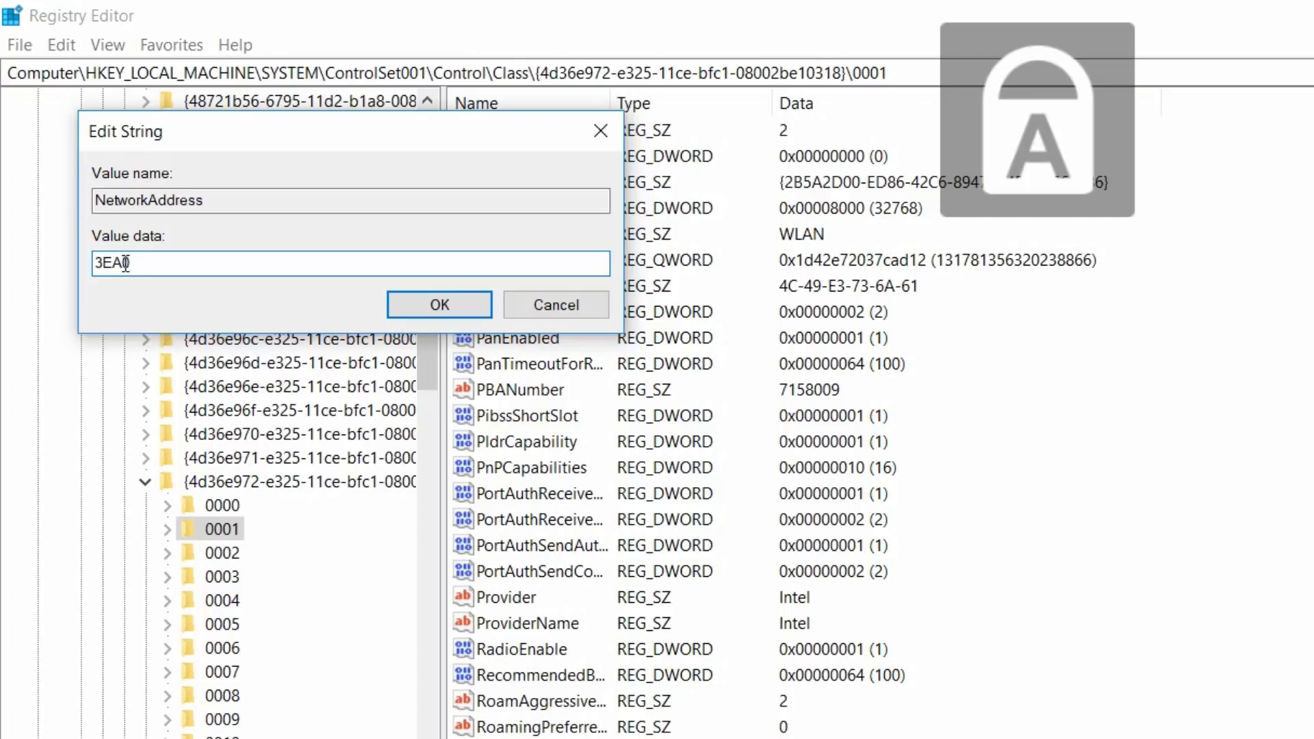
type("6793AB7B")
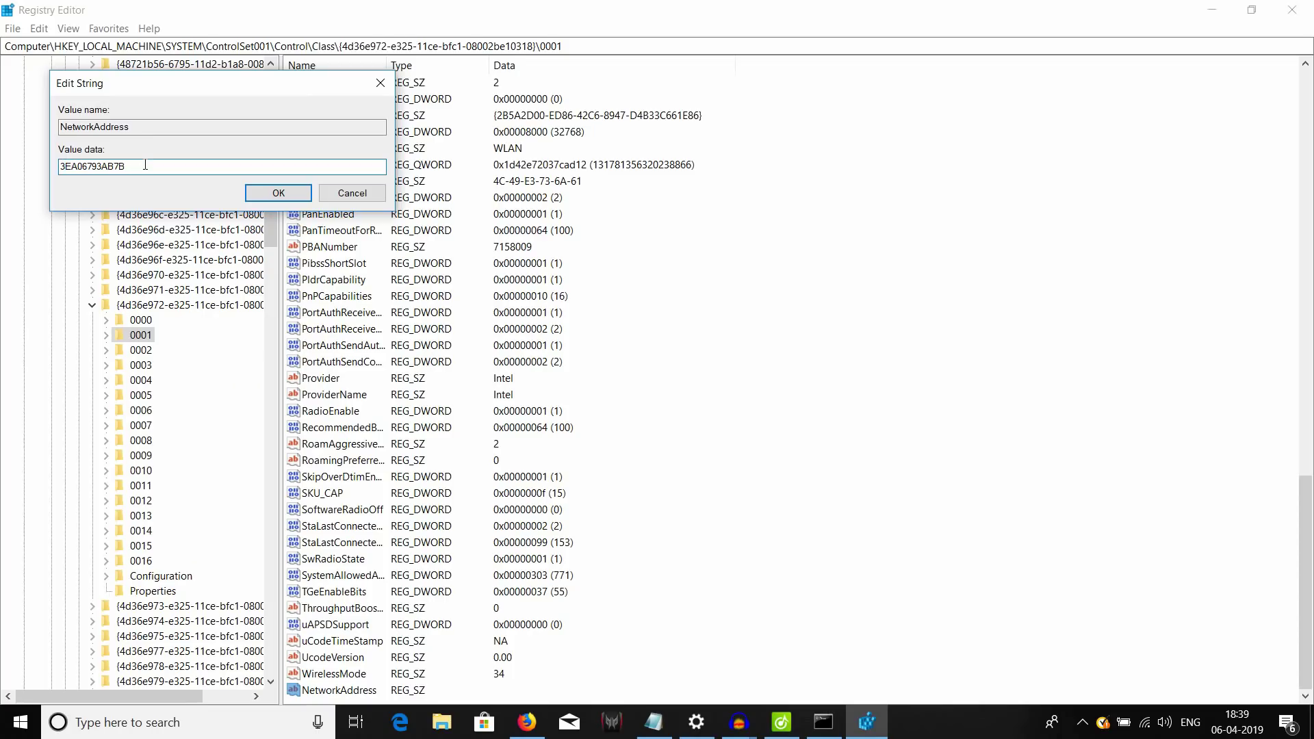
left_click_drag(145, 165, 60, 167)
left_click(141, 166)
left_click_drag(64, 166, 71, 167)
left_click_drag(220, 89, 242, 85)
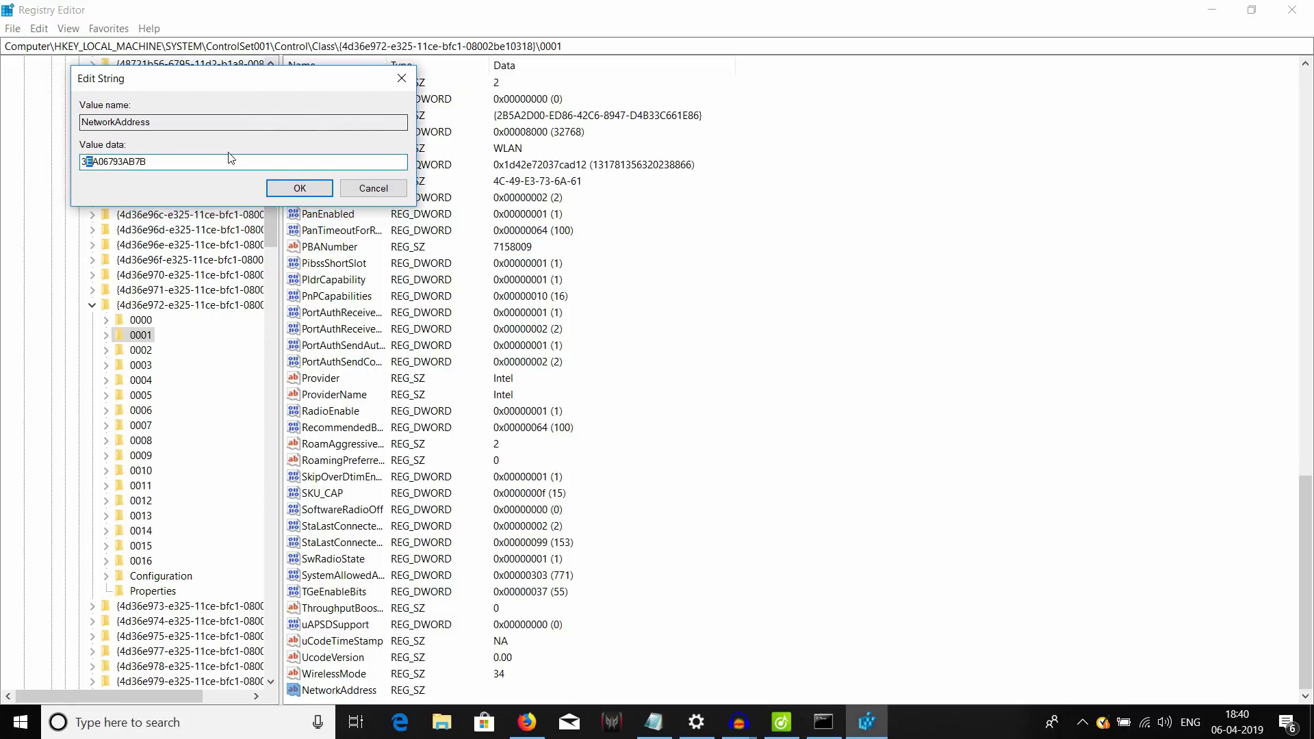
left_click(302, 188)
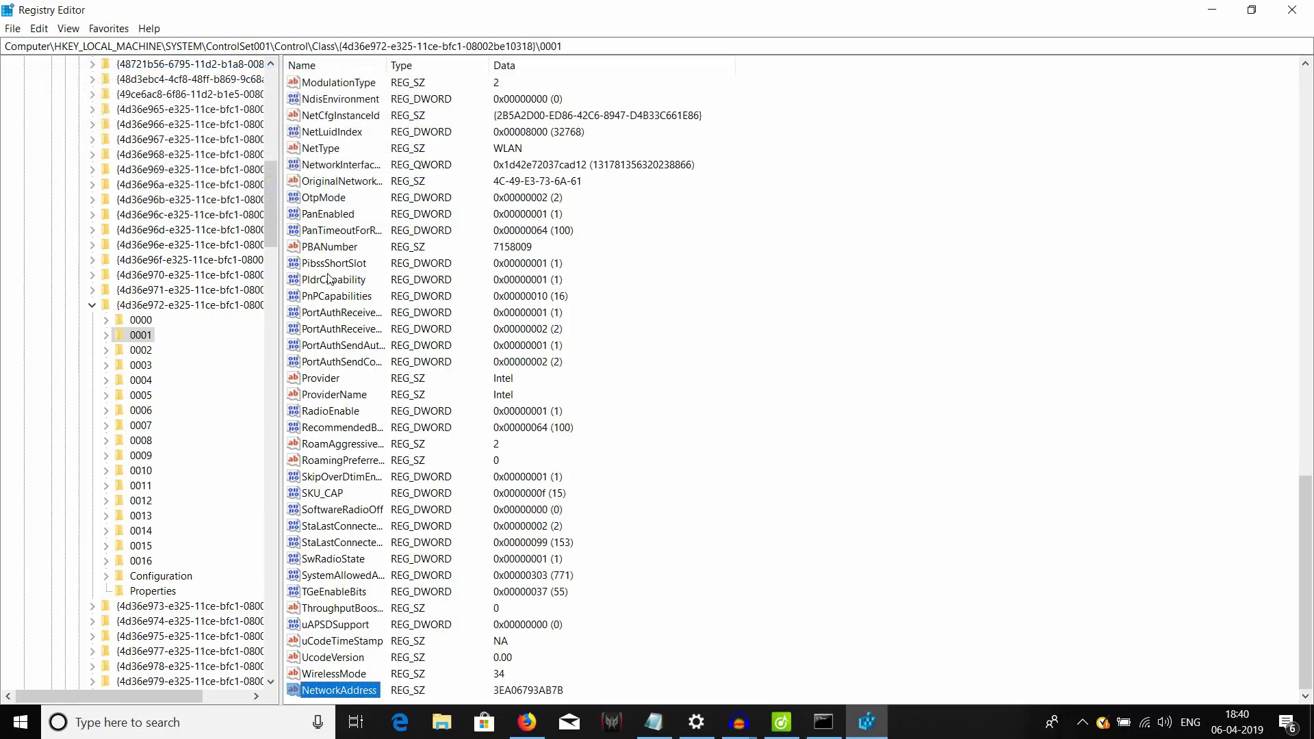
Step: Close Registry Editor and open Network Connections via Control Panel's Network and Sharing Center
left_click(1291, 10)
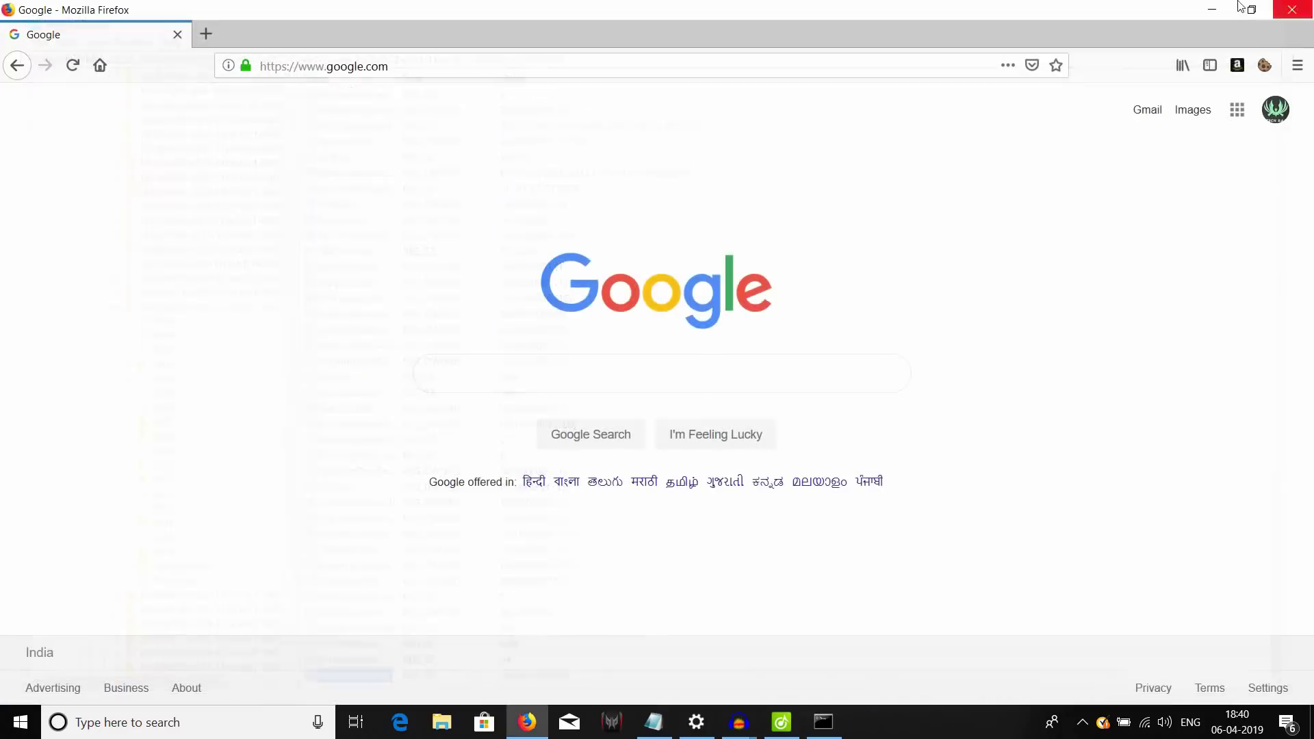
left_click(16, 720)
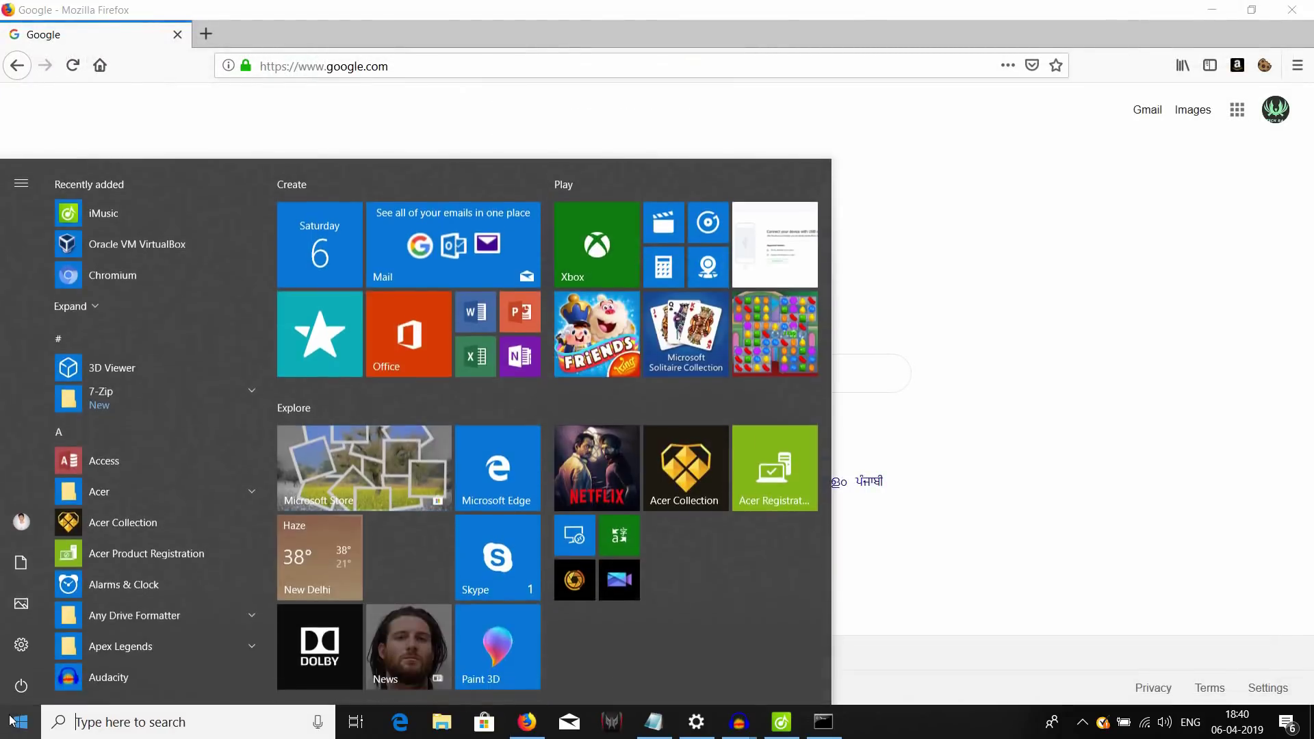
type("CONTROL")
key("Return")
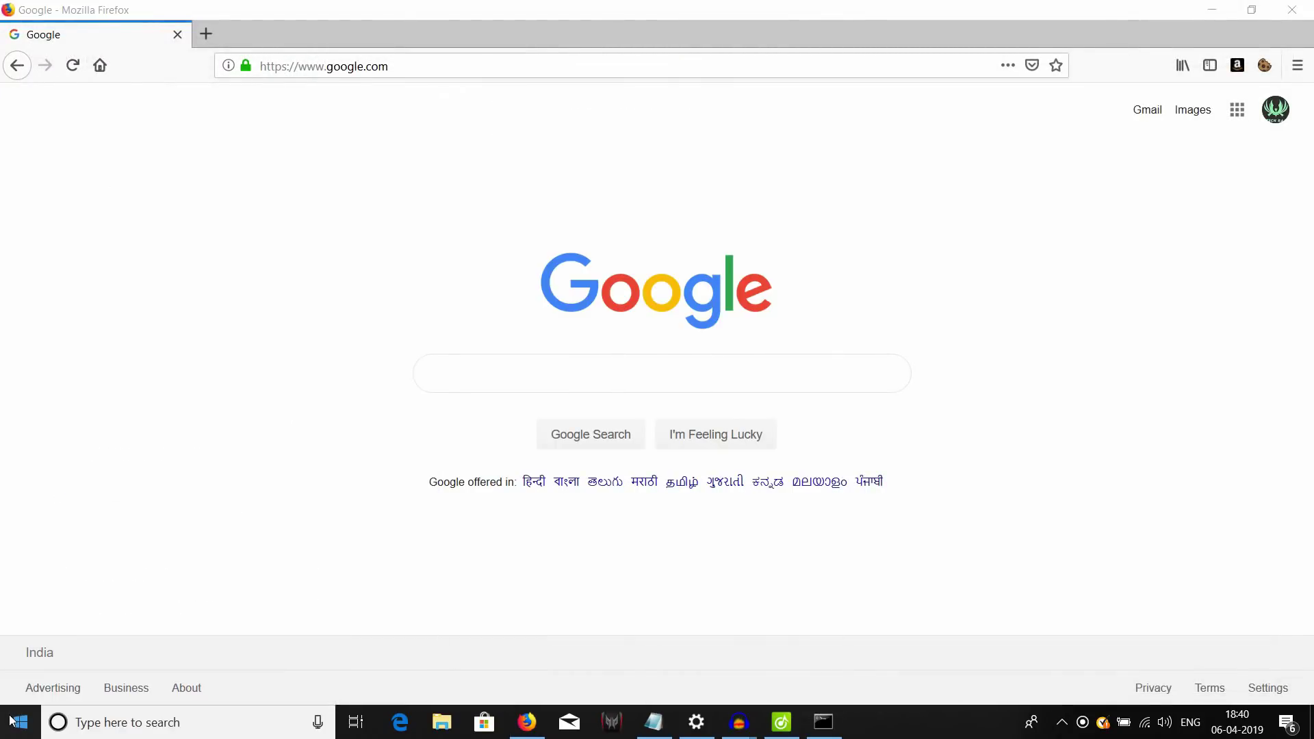
left_click(451, 335)
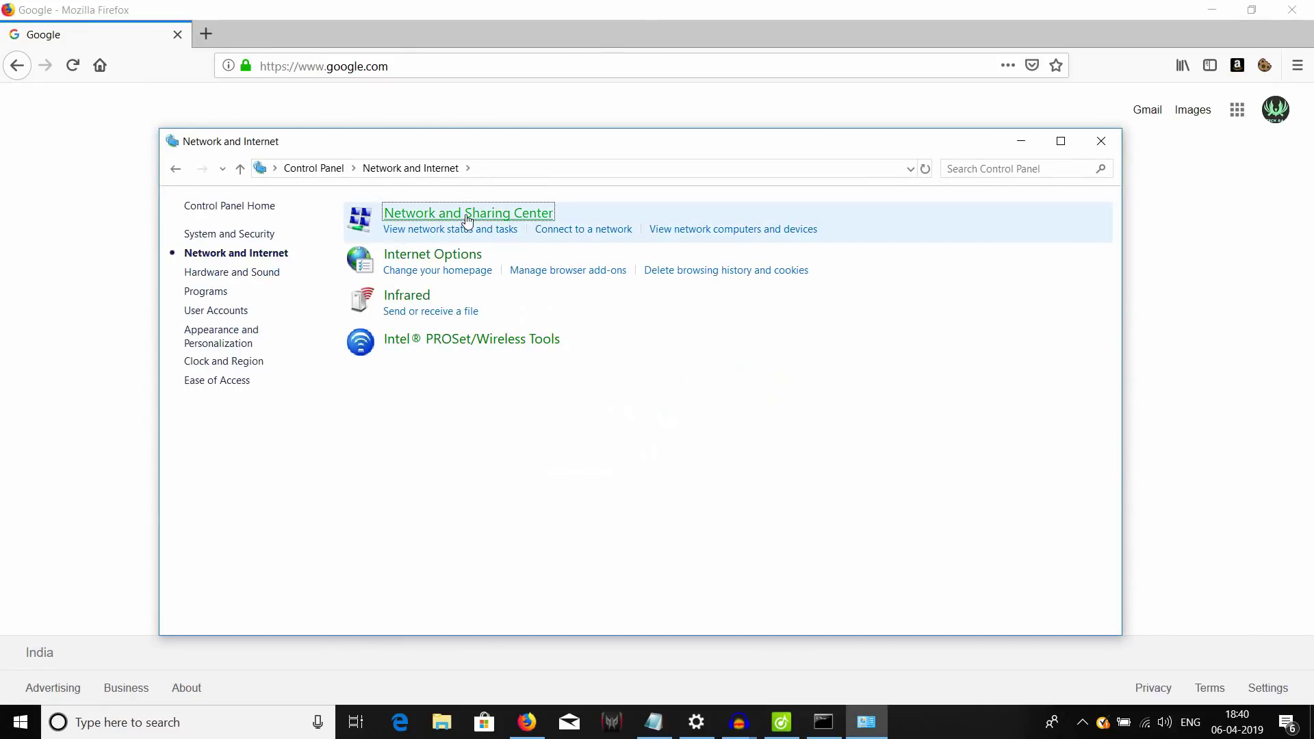
left_click(467, 218)
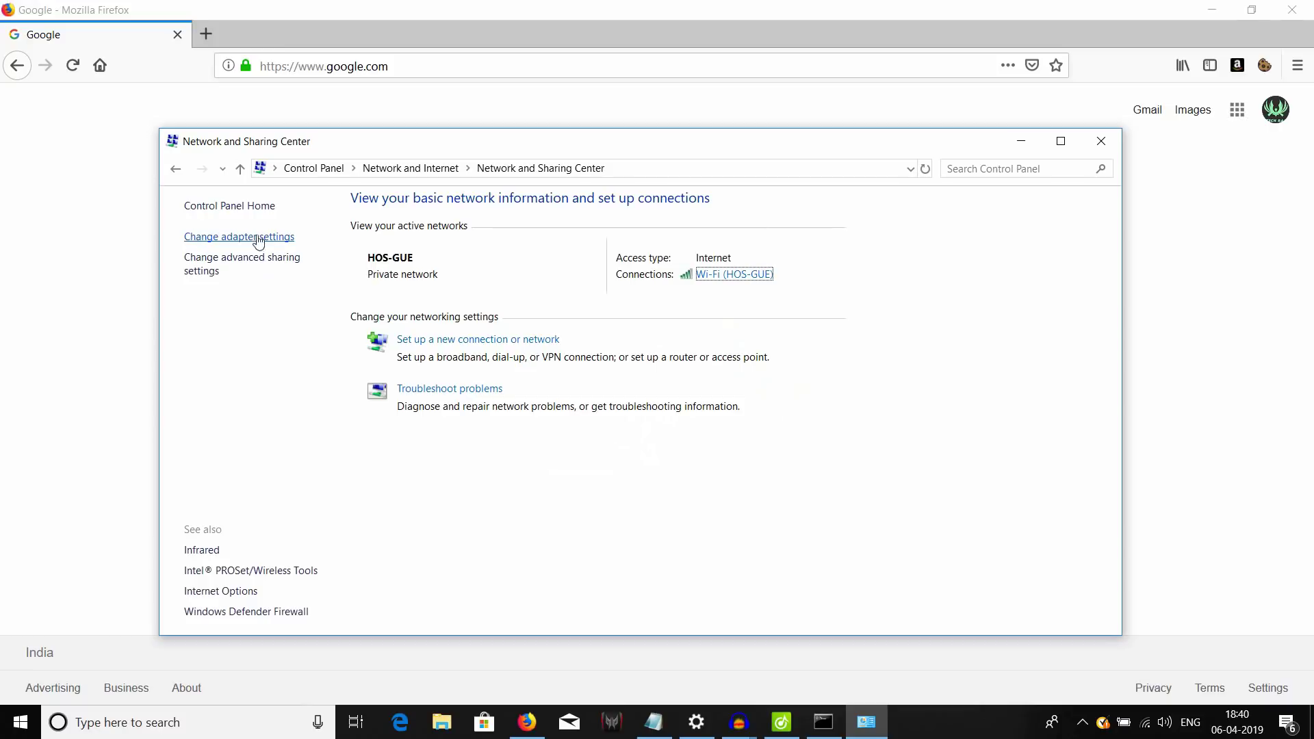
left_click(228, 238)
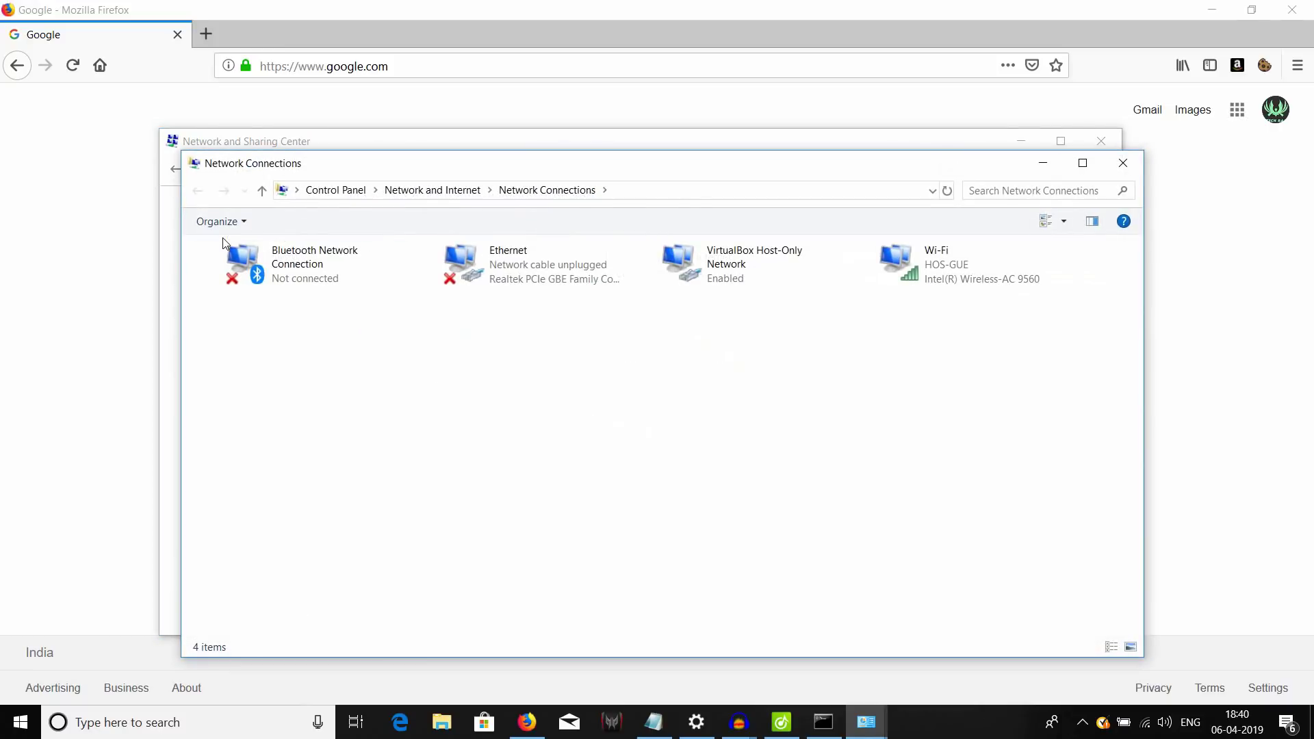
Step: Disable and re-enable the Wi-Fi adapter to apply the new address, then restore Command Prompt
left_click(914, 266)
right_click(915, 267)
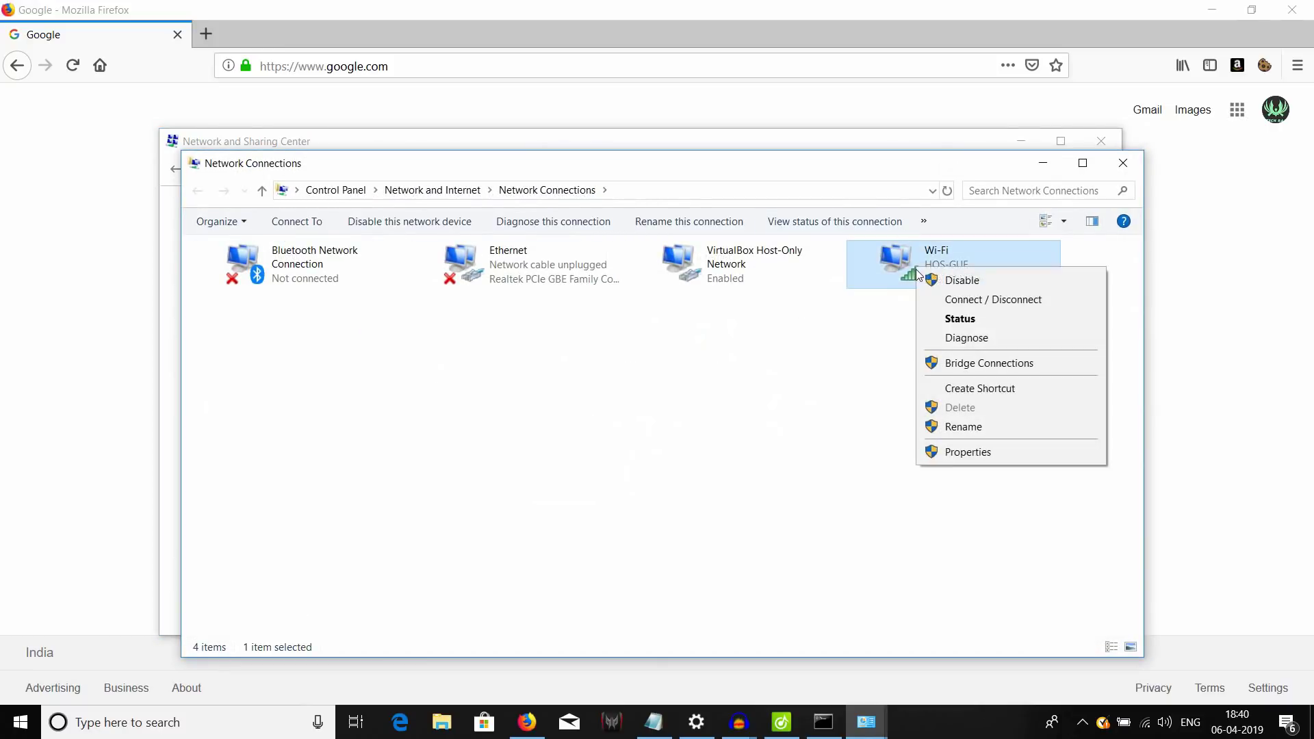
left_click(933, 277)
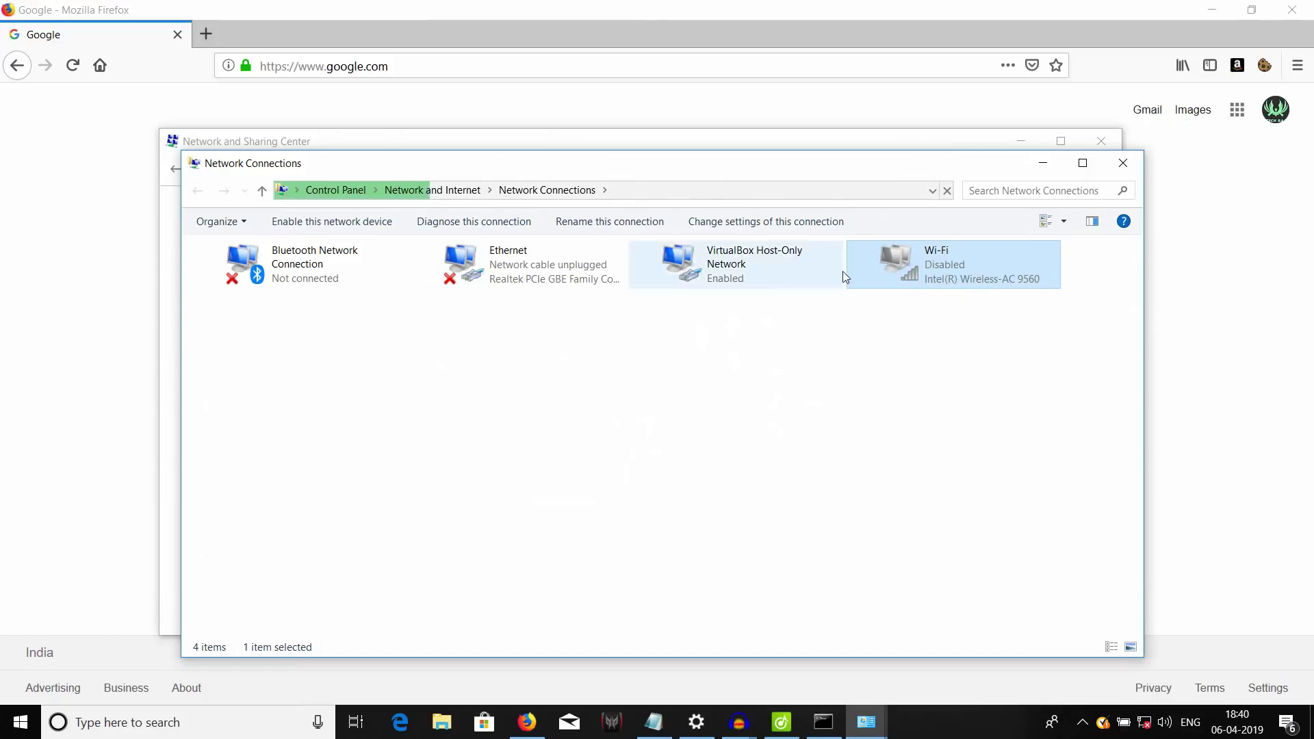
right_click(921, 269)
left_click(949, 281)
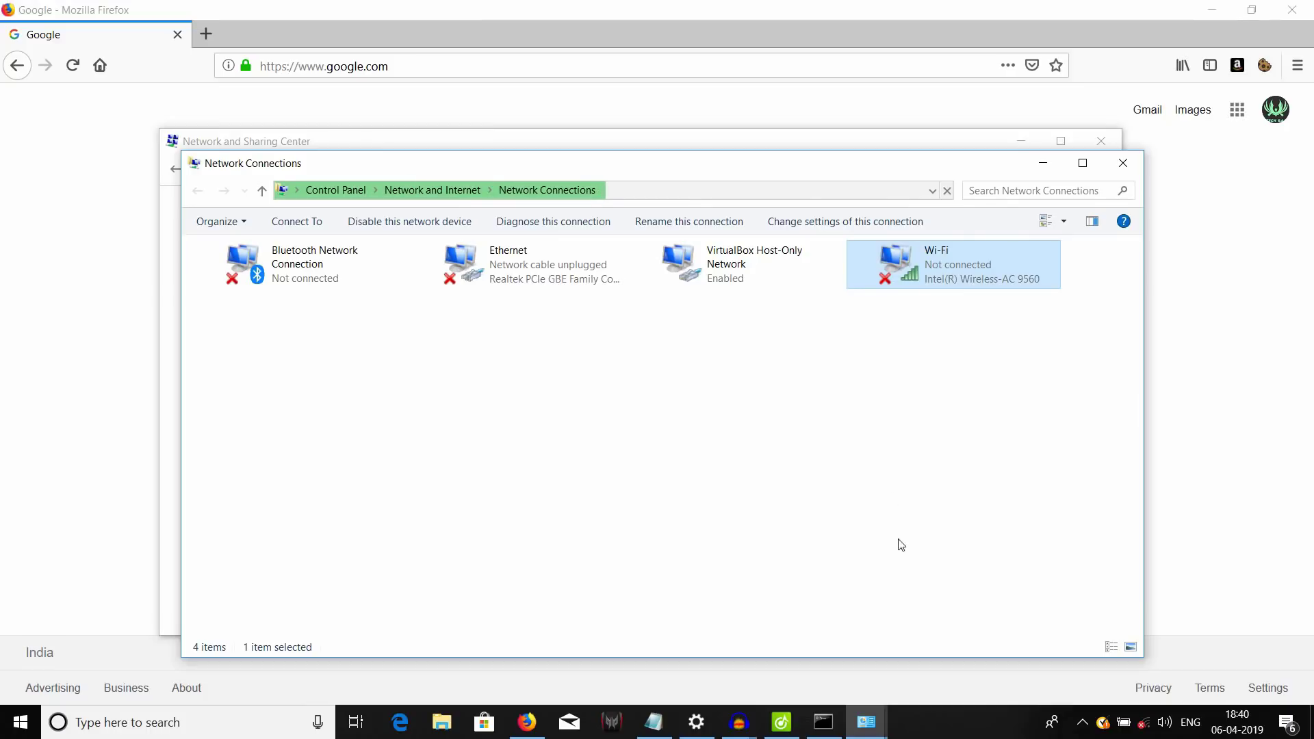
left_click(823, 722)
Step: Rerun getmac and compare the new Wi-Fi address 3E-A0-67-93-AB-7B with the old C0-B6-F9-43-8A-B9
left_click_drag(723, 354, 425, 139)
left_click(468, 321)
type("GETMAC")
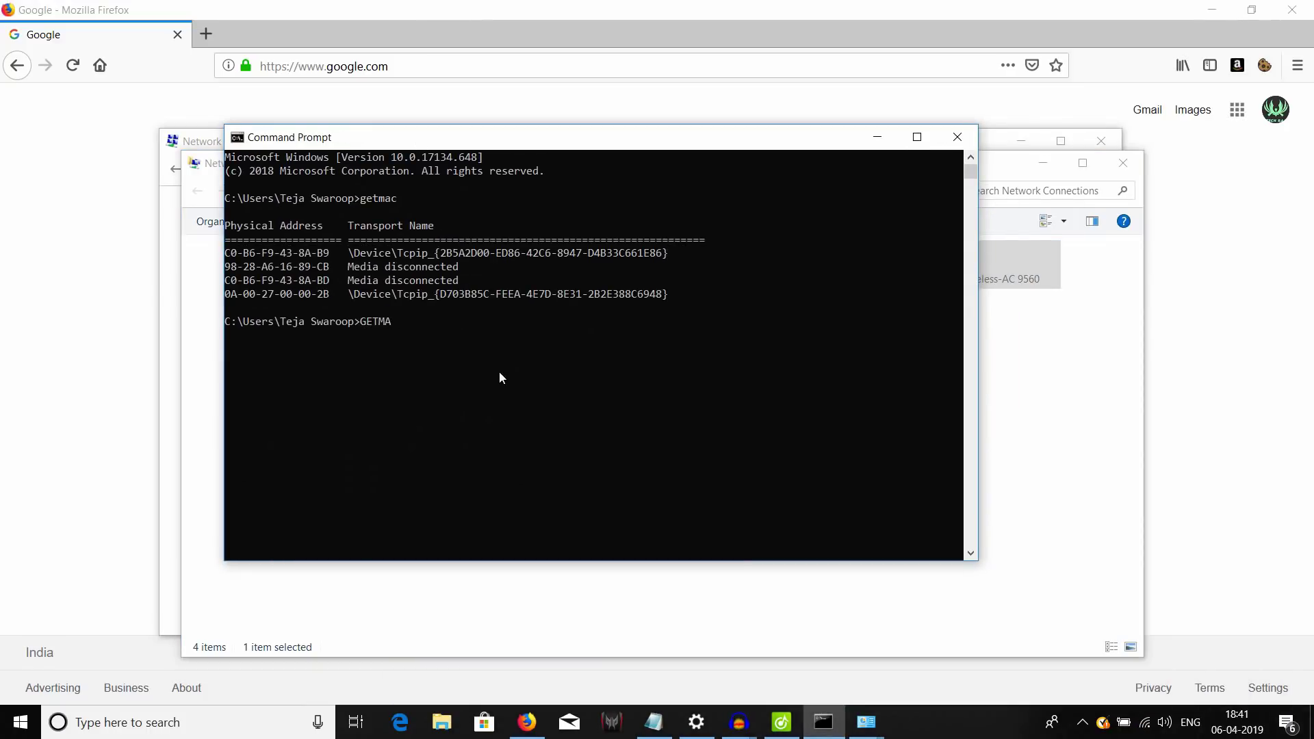
key("BackSpace")
key("BackSpace")
key("BackSpace")
key("BackSpace")
key("BackSpace")
key("BackSpace")
key("Caps_Lock")
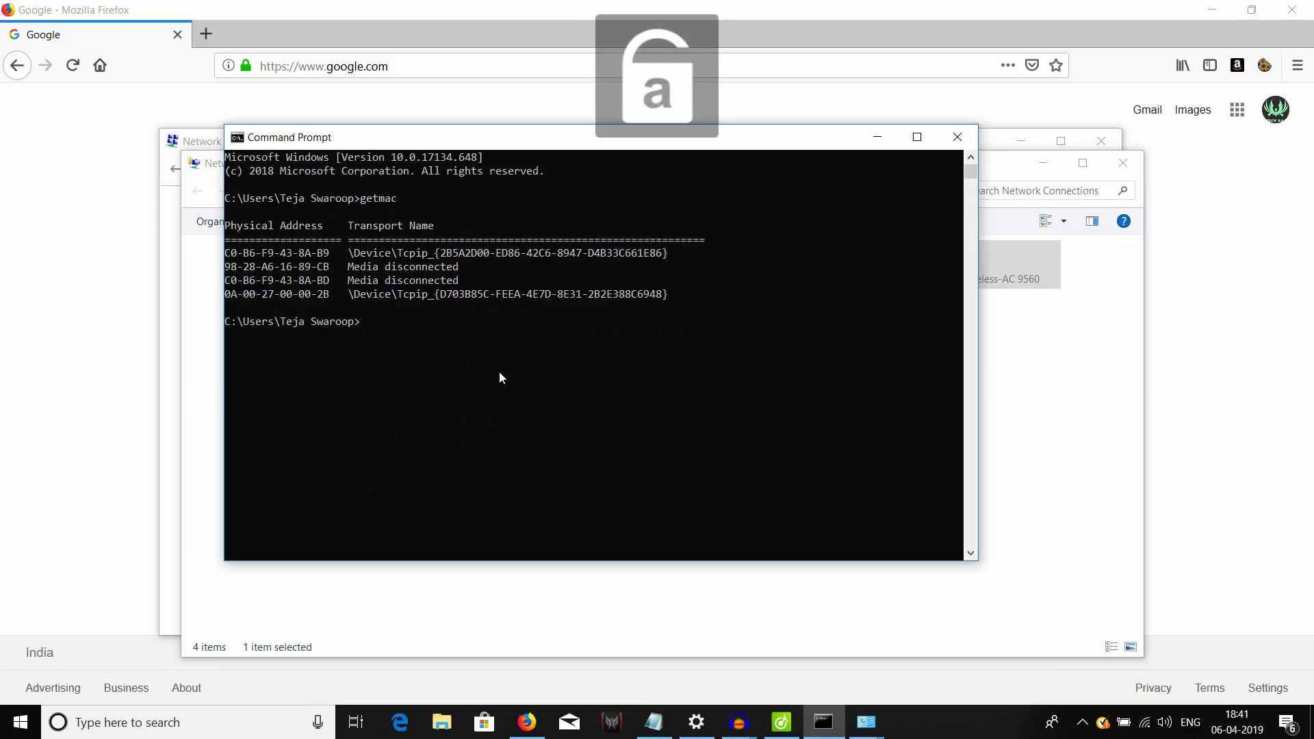
type("getmac")
key("Return")
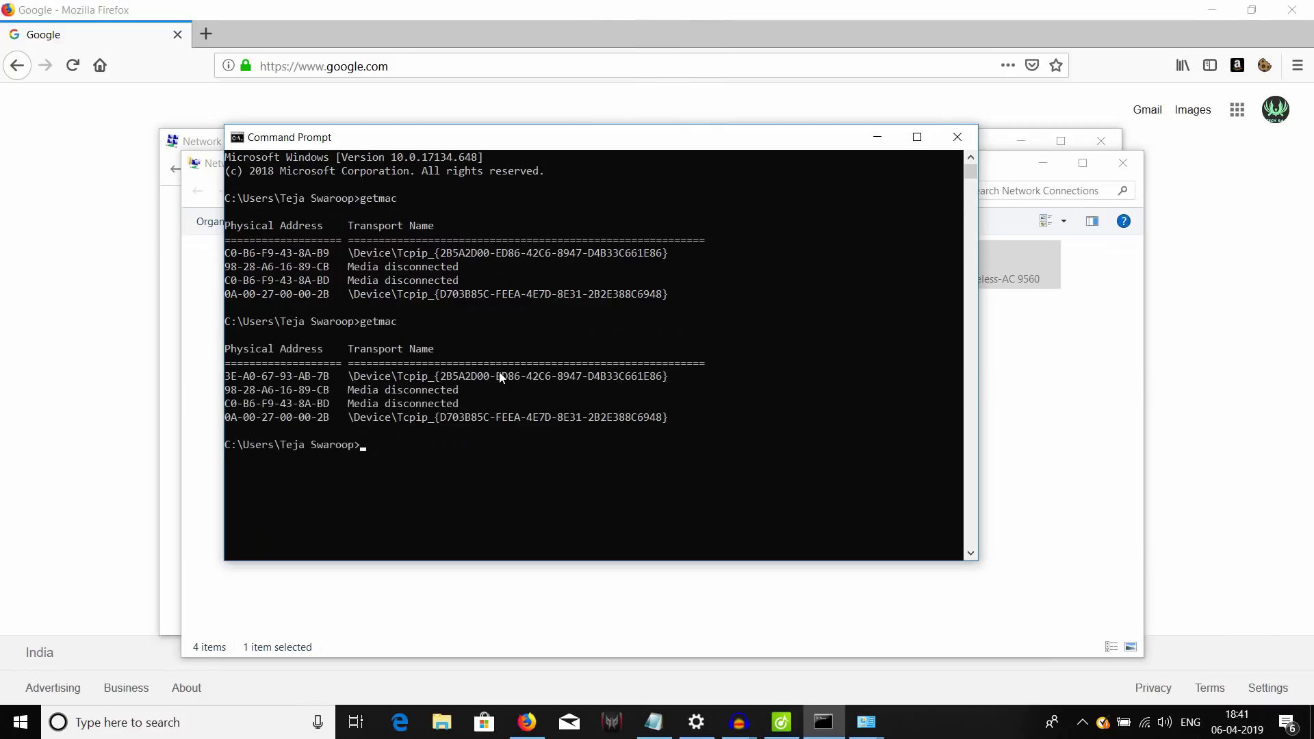
left_click_drag(327, 377, 220, 383)
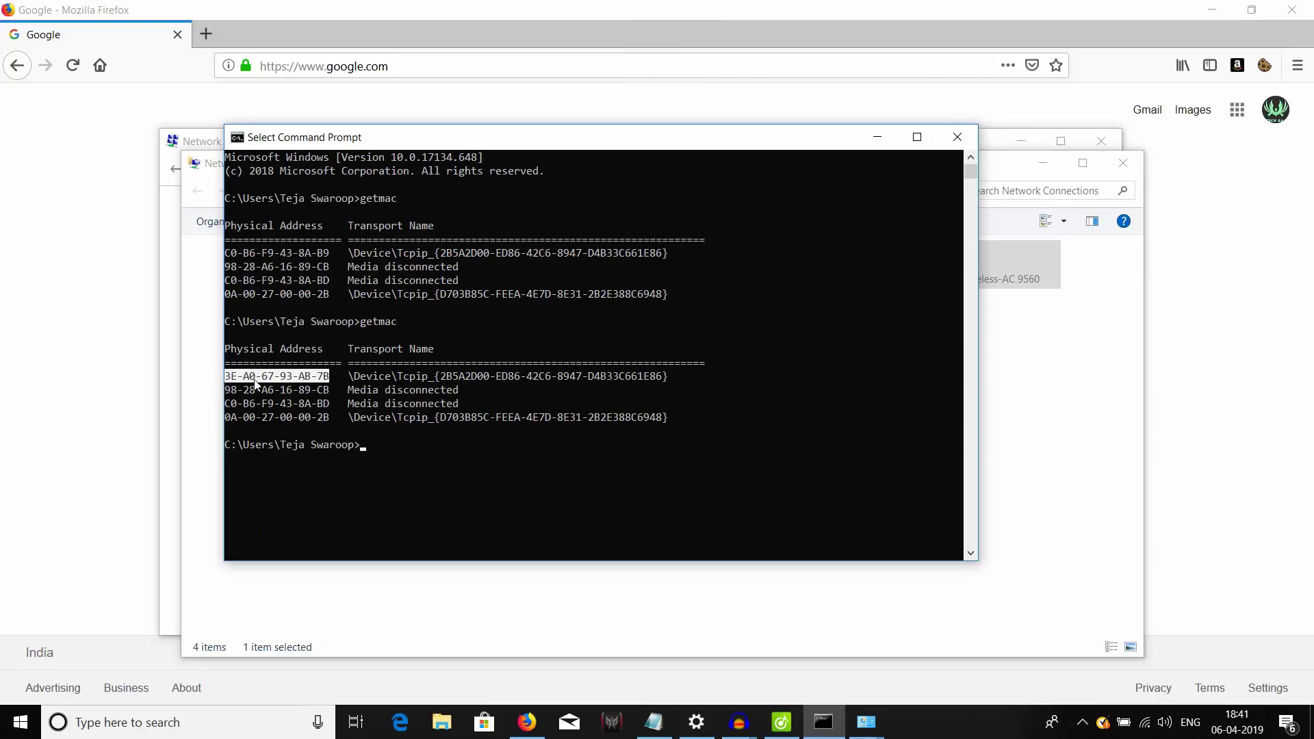
left_click_drag(329, 254, 155, 255)
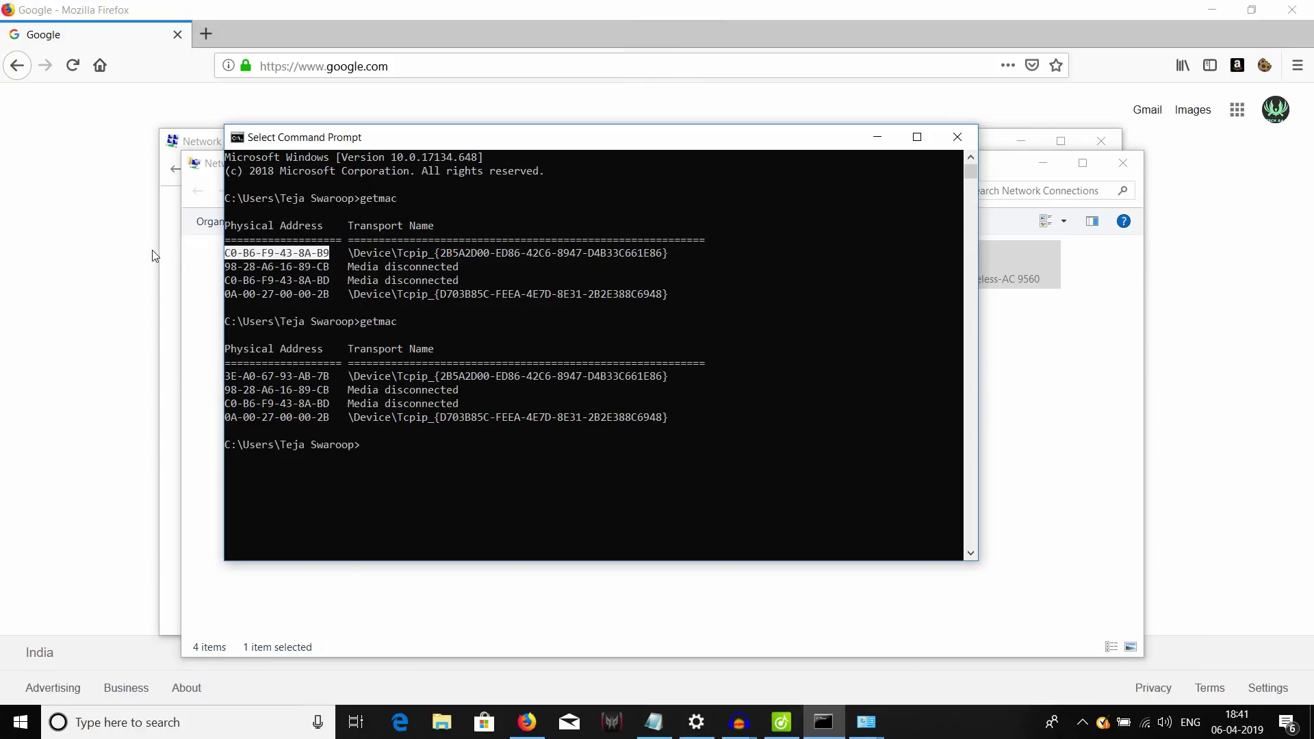
left_click_drag(335, 375, 210, 382)
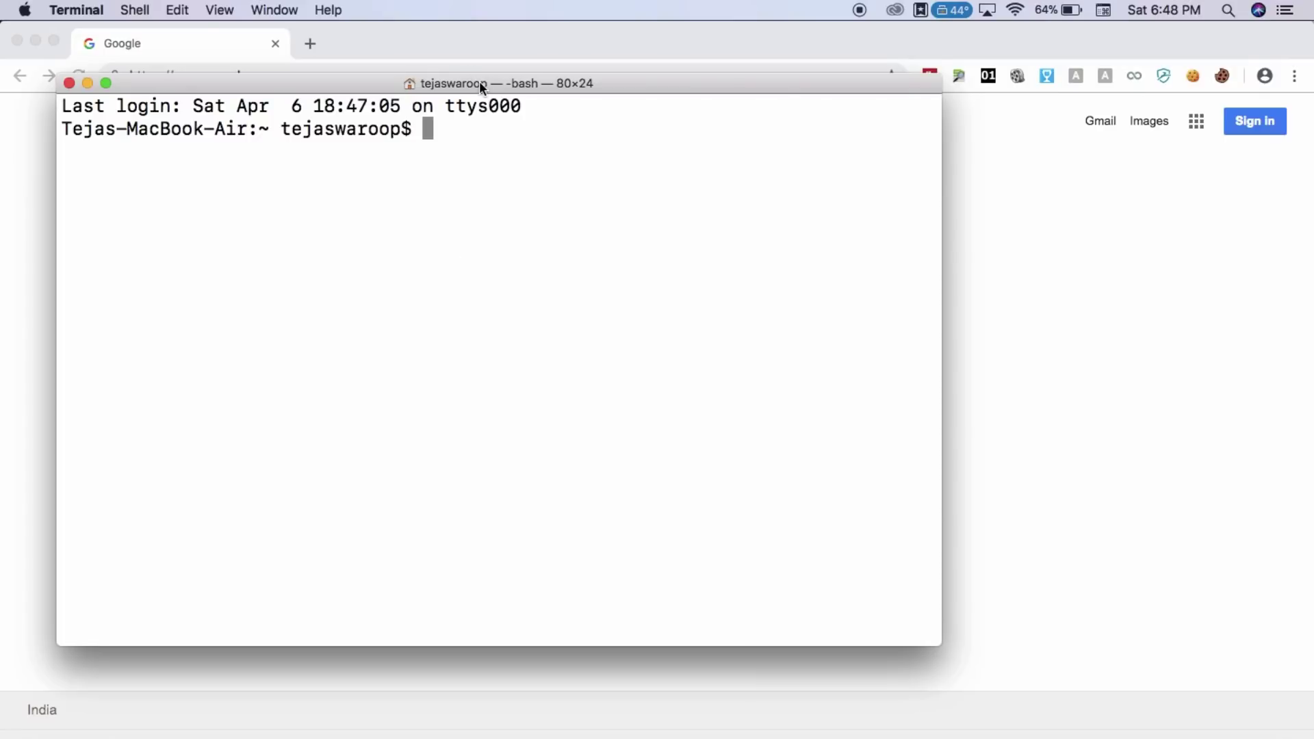
type("ifconfig")
key("Return")
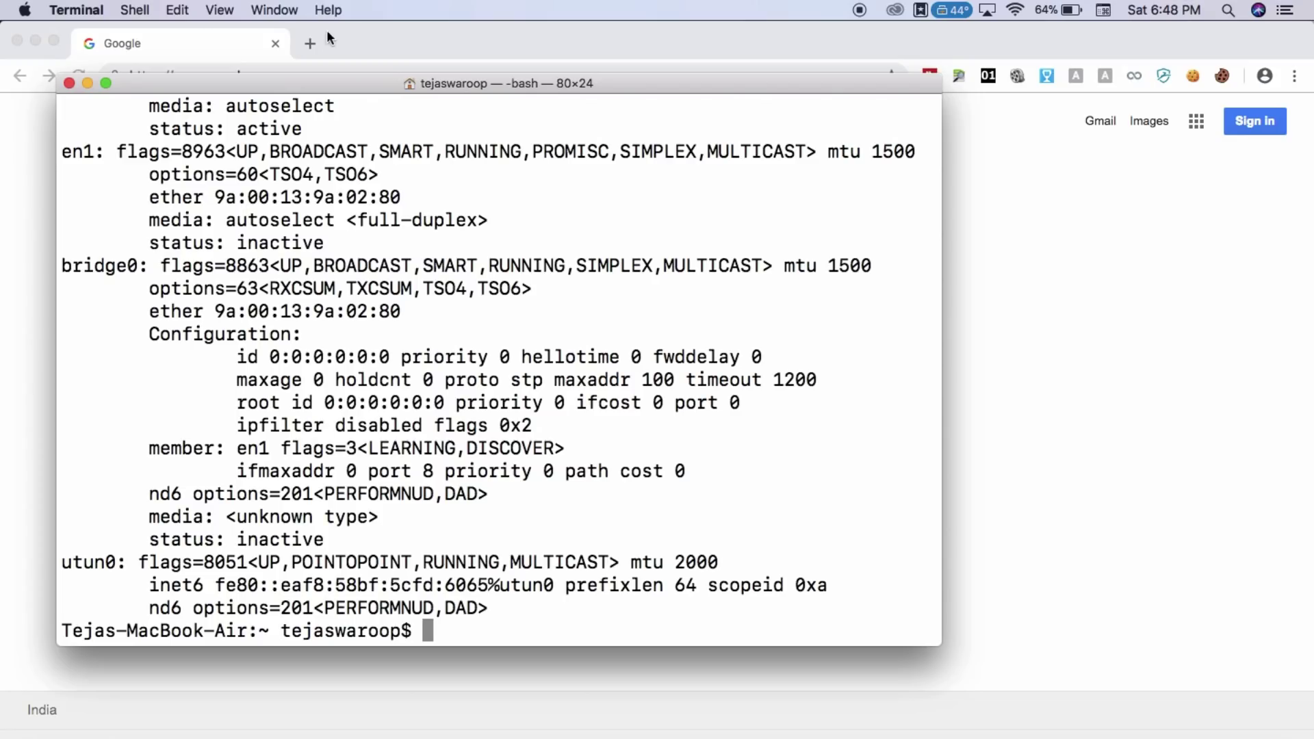
scroll(271, 327, "up", 10)
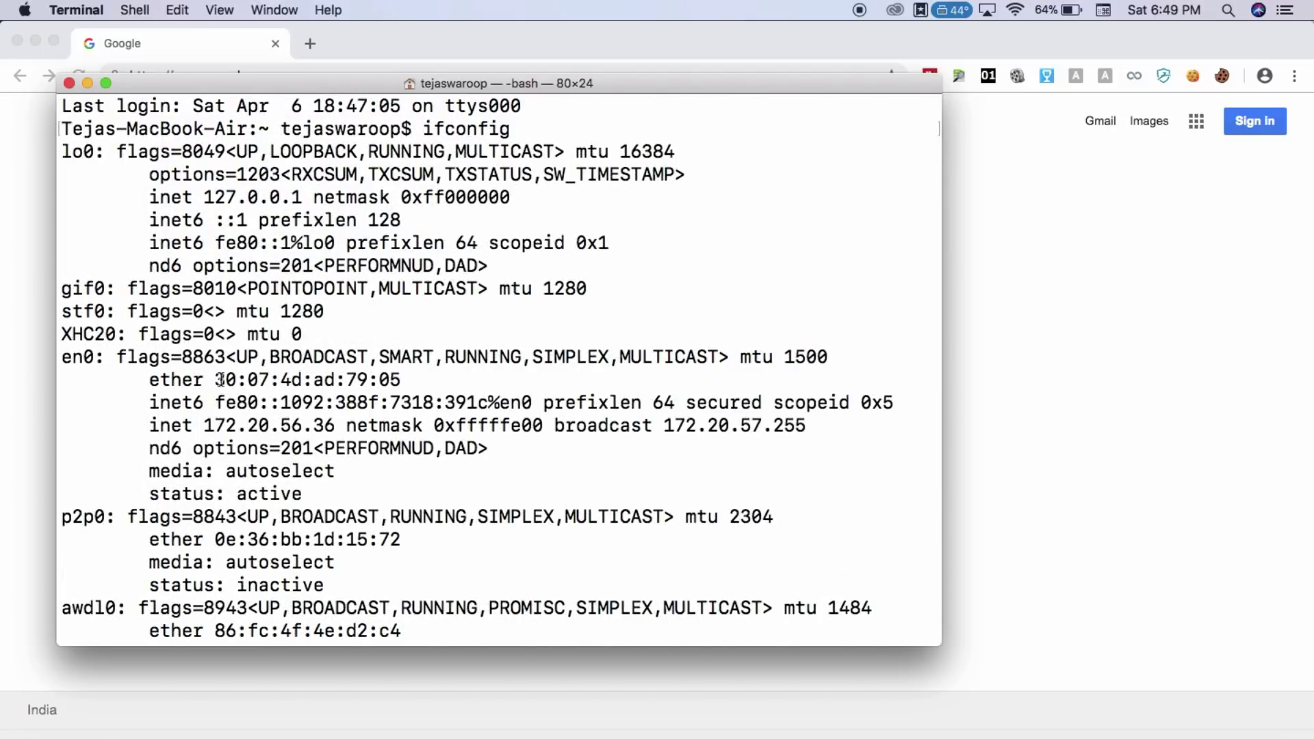
double_click(84, 358)
left_click(71, 363)
left_click_drag(219, 376, 404, 380)
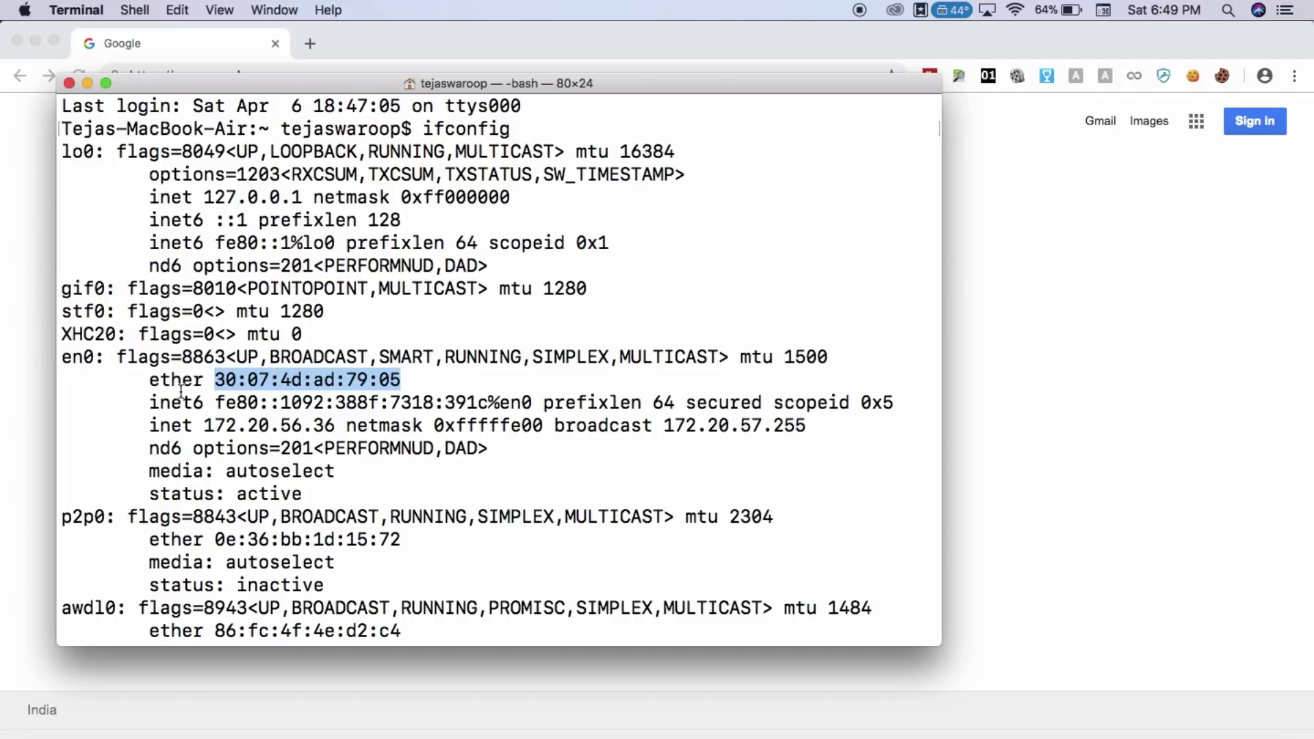
scroll(271, 410, "down", 9)
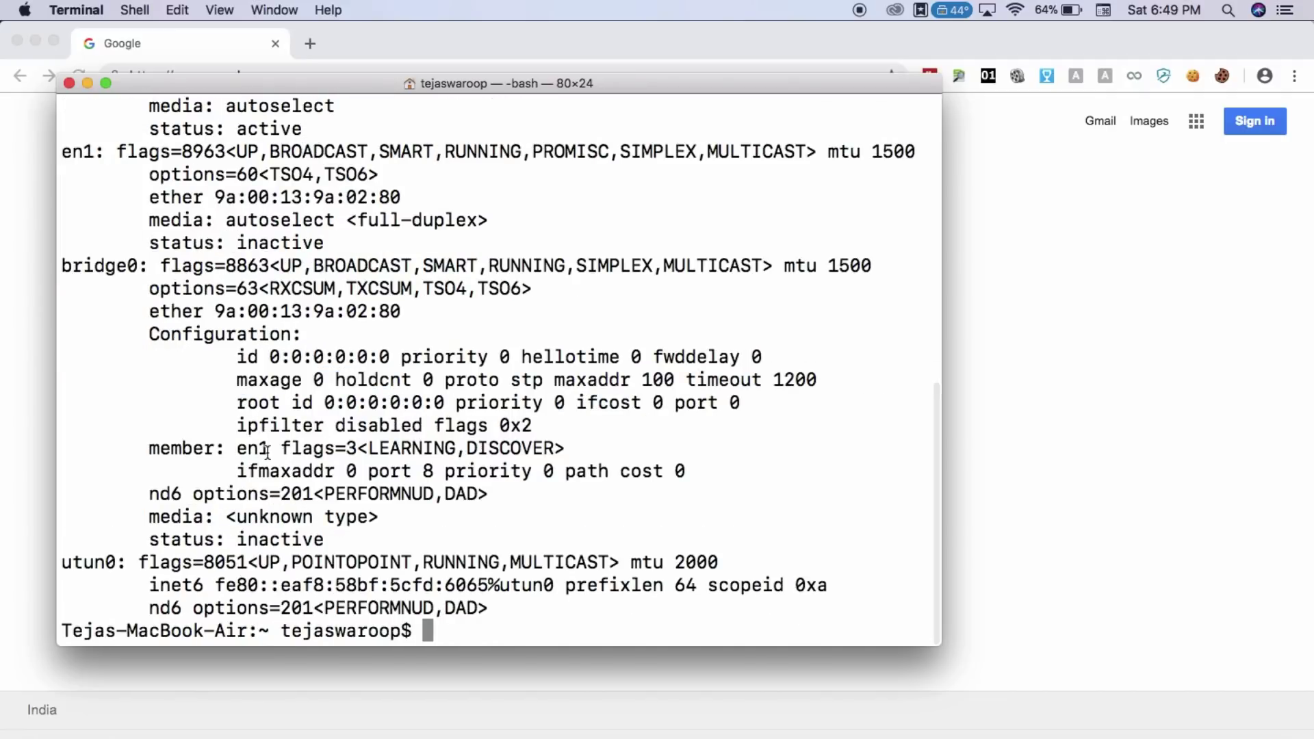
Step: Clear the screen and run sudo ifconfig en0 ether CE-B0-92-A6-83-F5 with the admin password
type("clear")
key("Return")
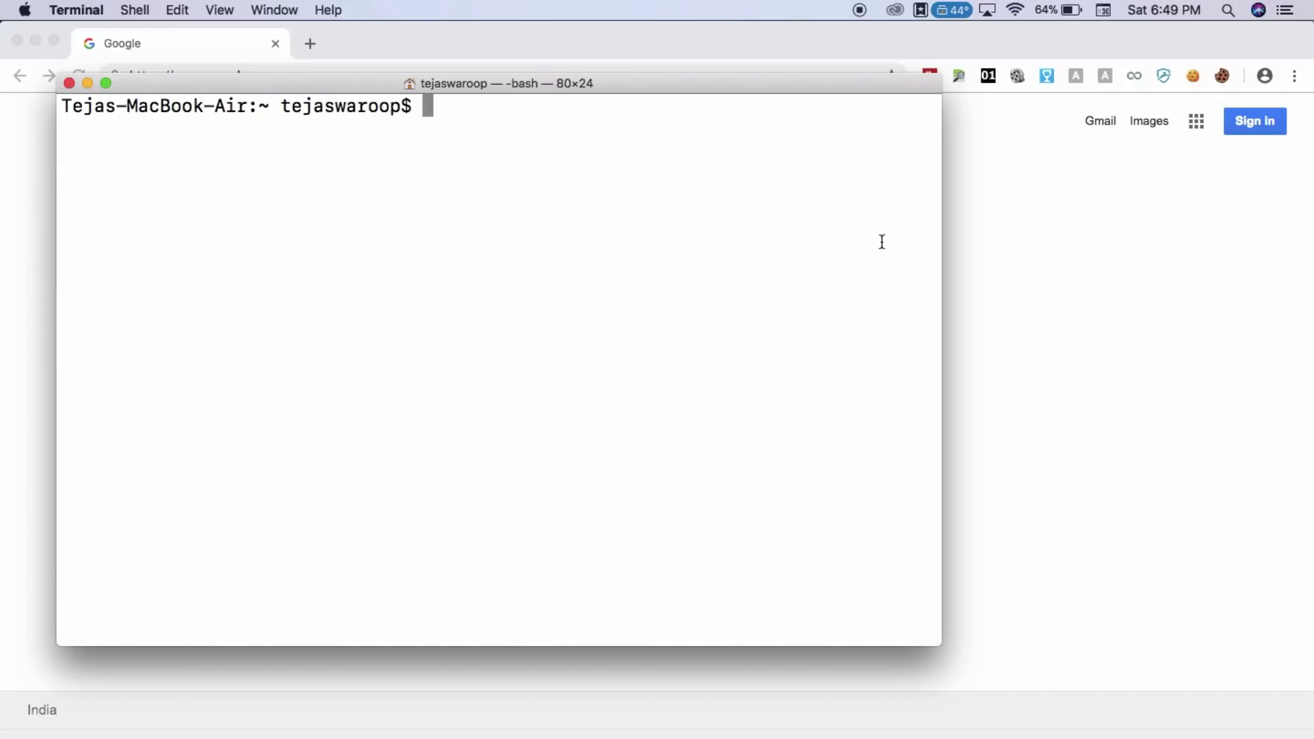
type("sudo ifconfig ")
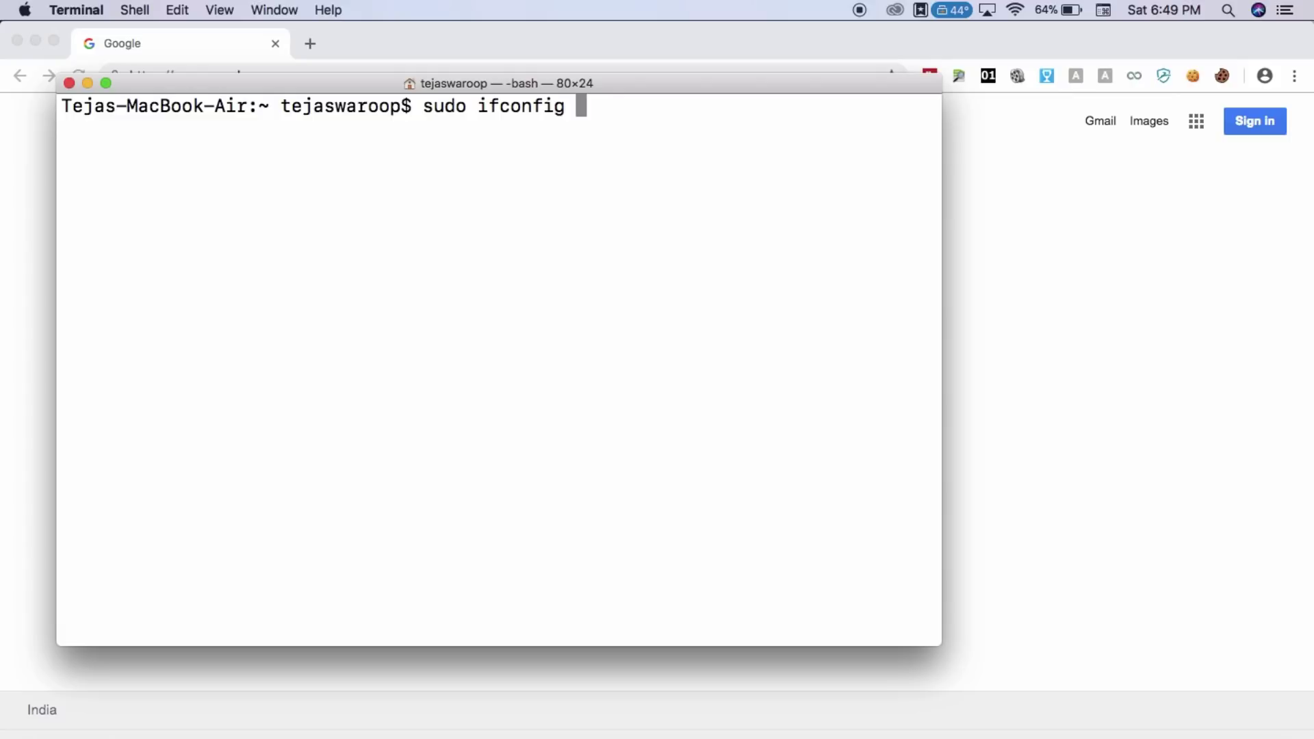
type("en0 ether")
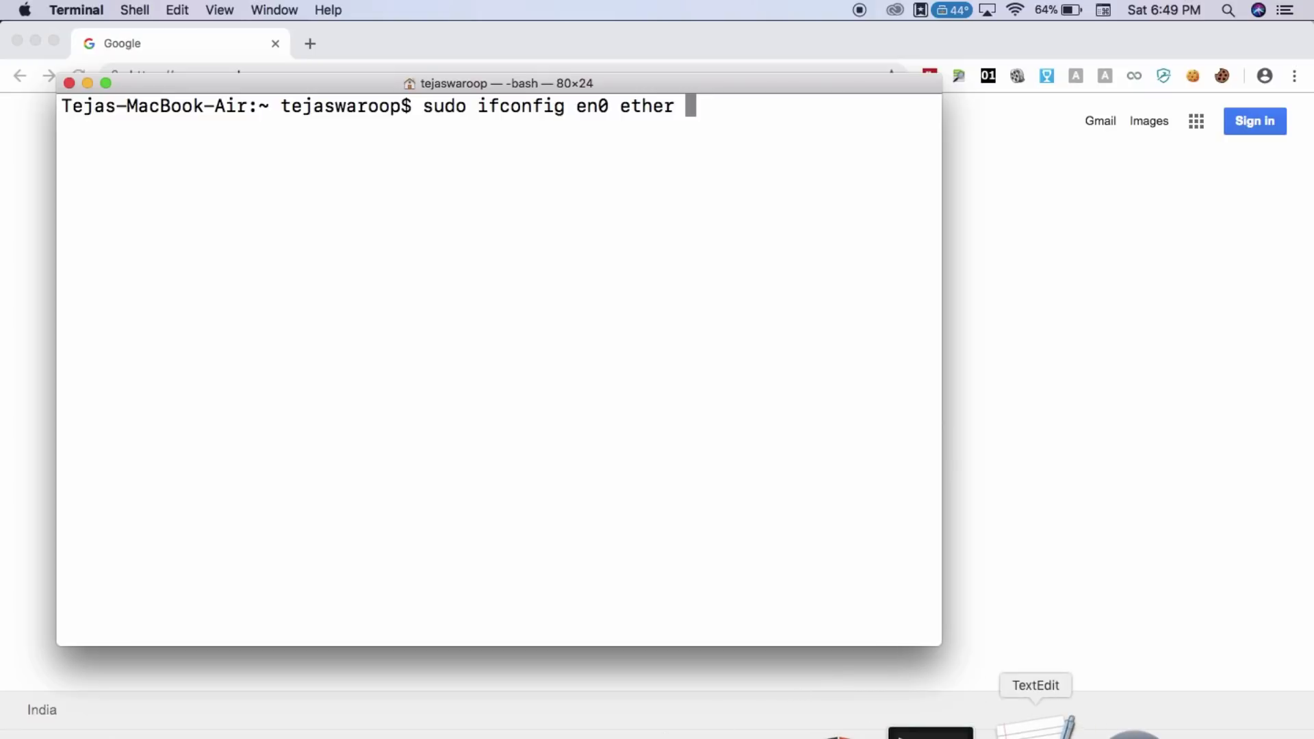
left_click(1033, 725)
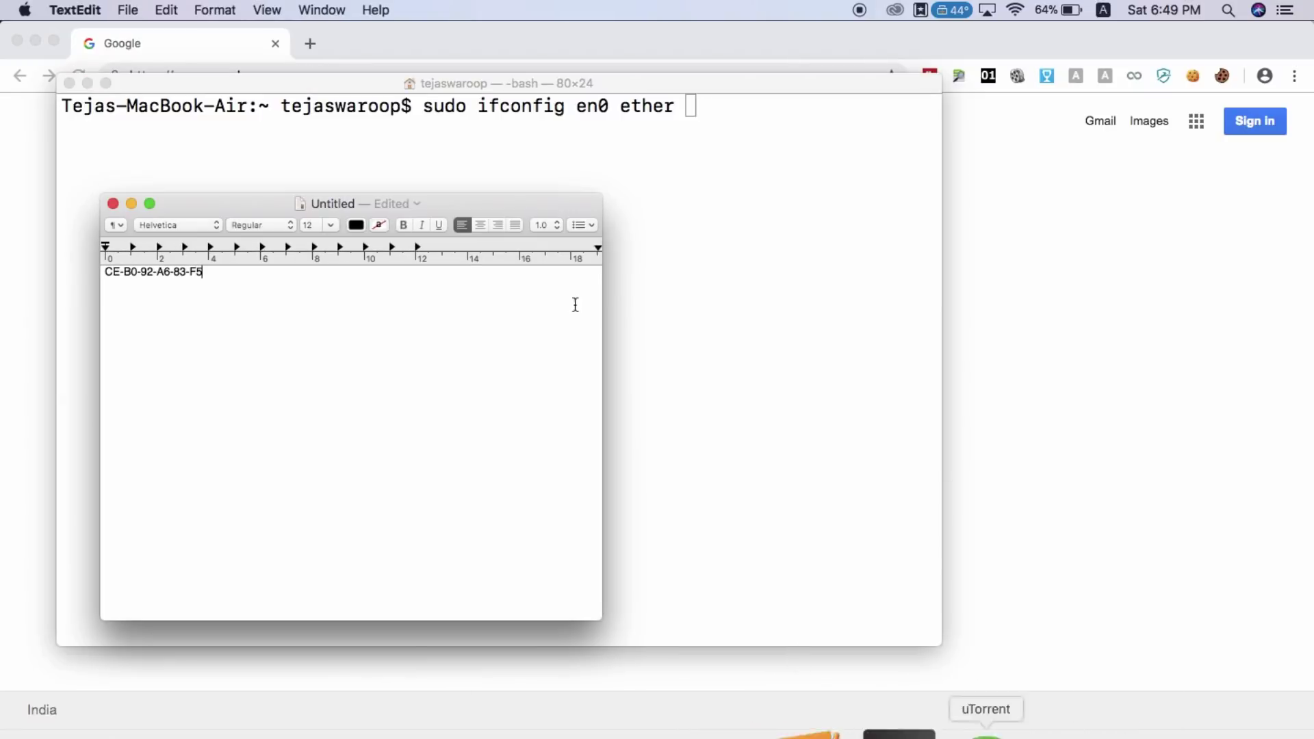
triple_click(105, 274)
key("super+c")
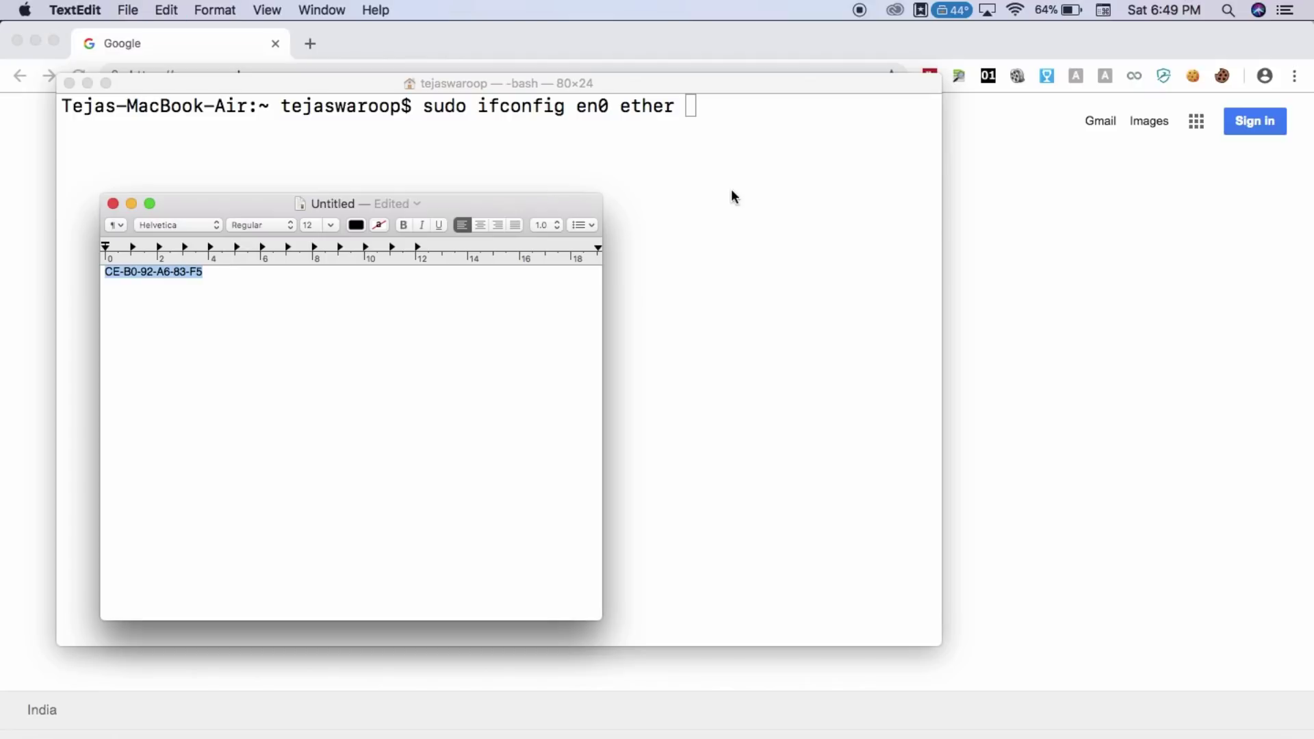
left_click(731, 190)
key("super+v")
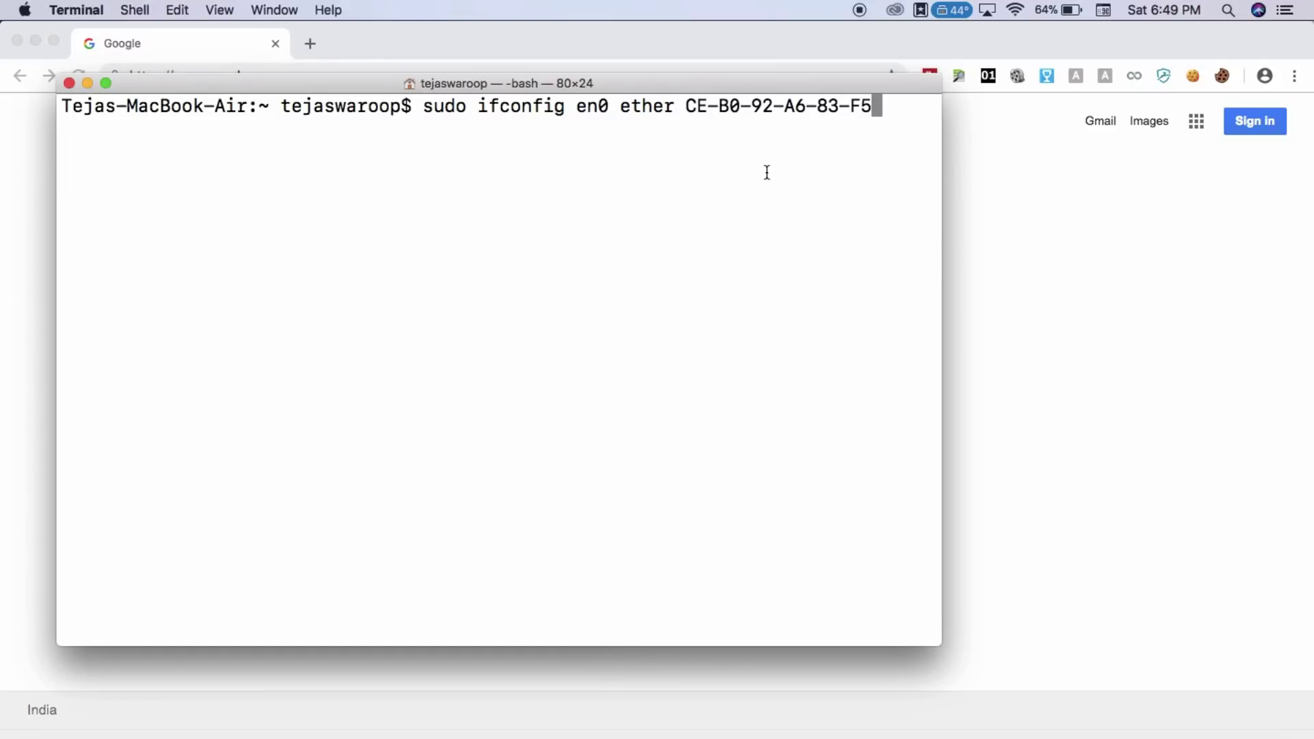
key("Return")
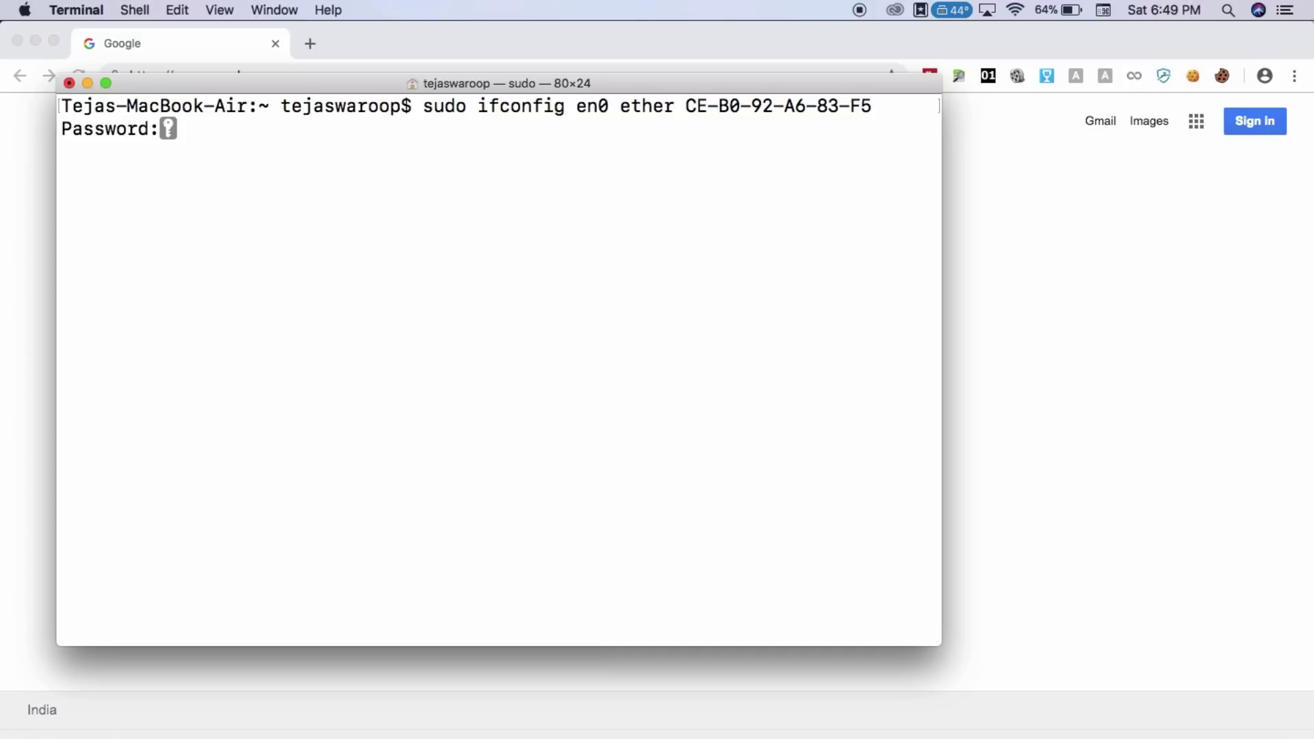
key("Return")
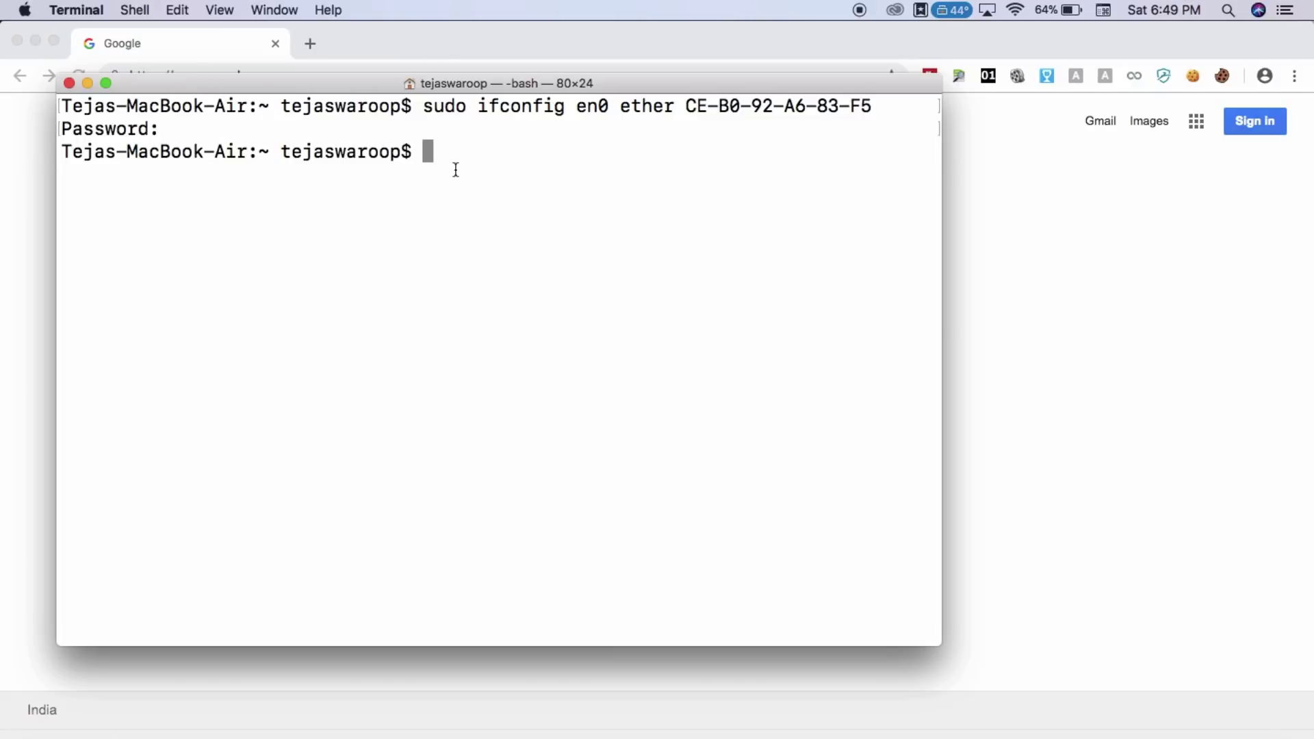
Step: Rerun ifconfig and check that en0's ether address reads ce:b0:92:a6:83:f5
type("ifconfig")
key("Return")
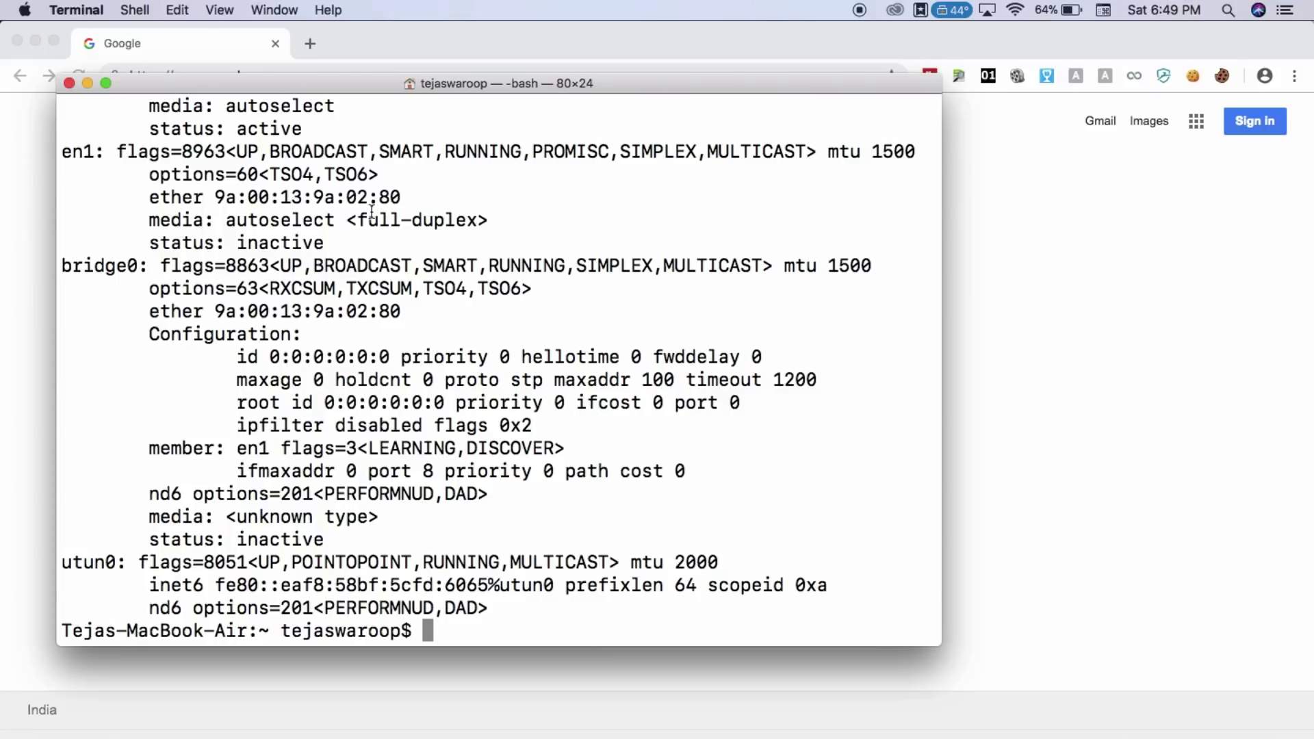
scroll(371, 212, "up", 8)
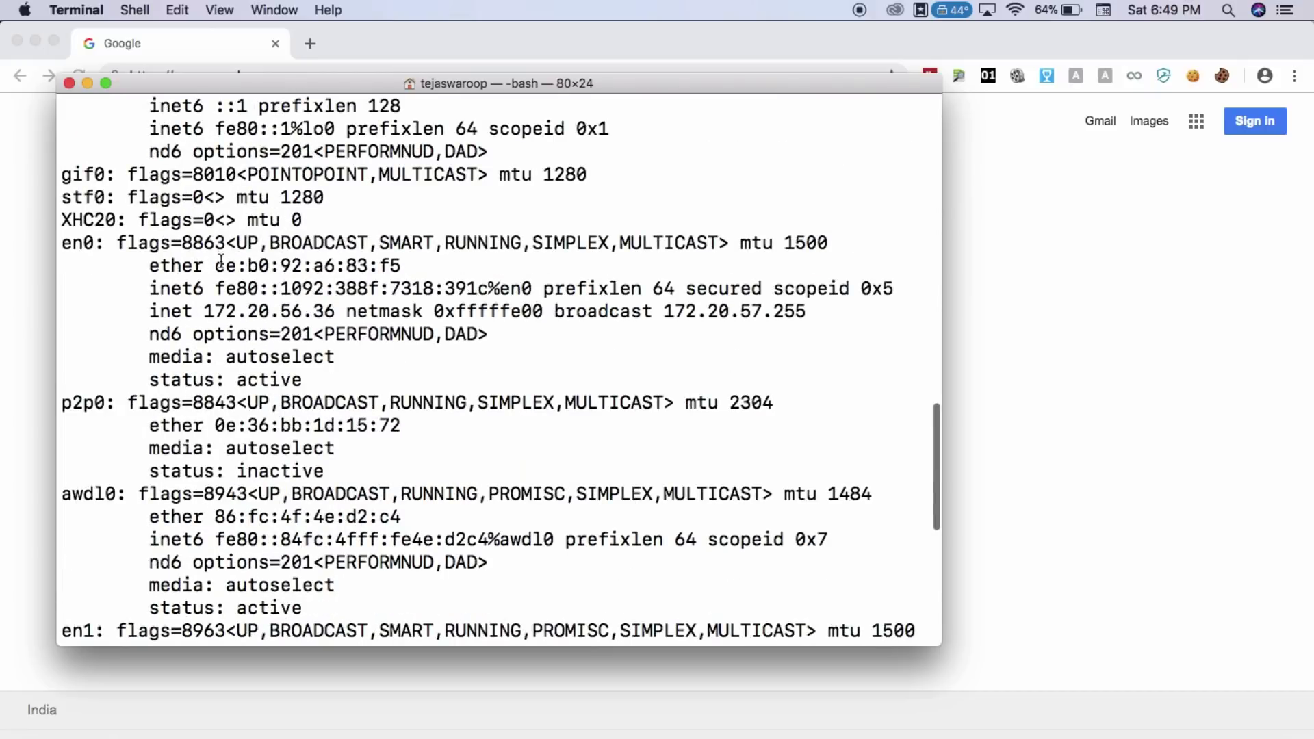
left_click_drag(216, 266, 403, 264)
left_click(80, 277)
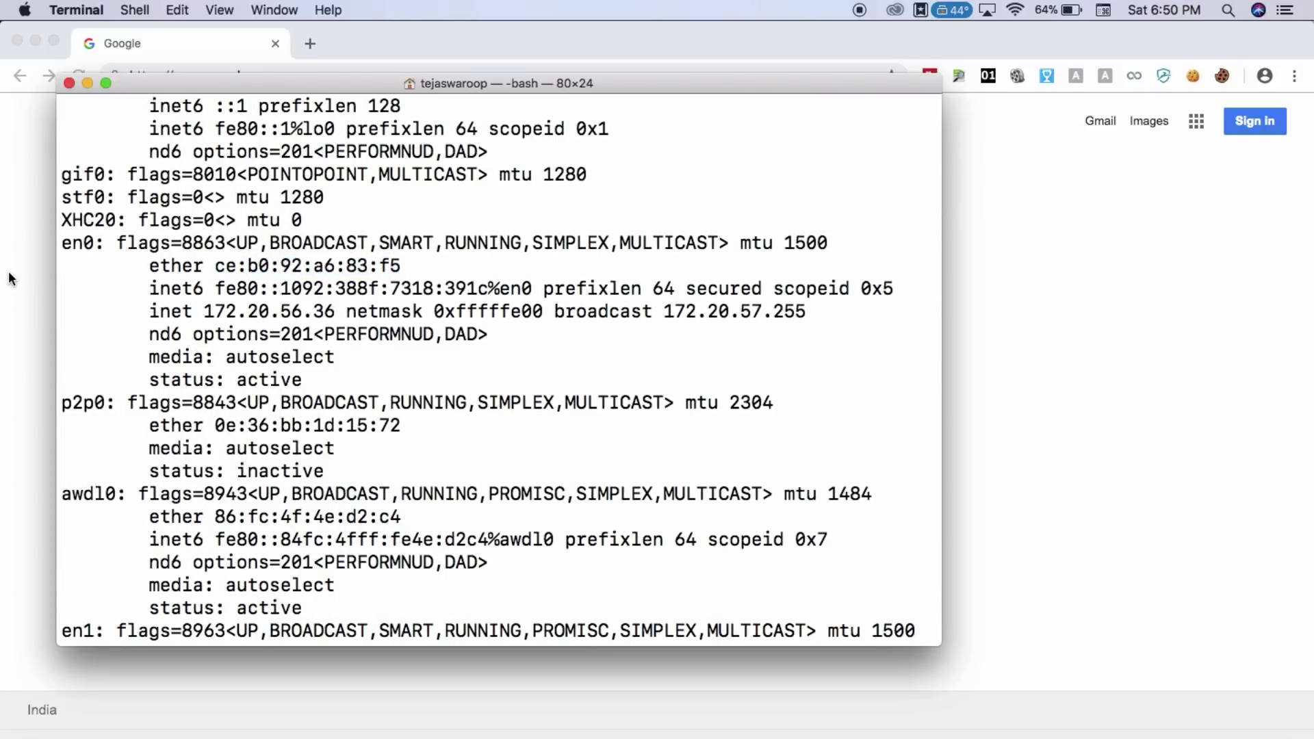
double_click(69, 243)
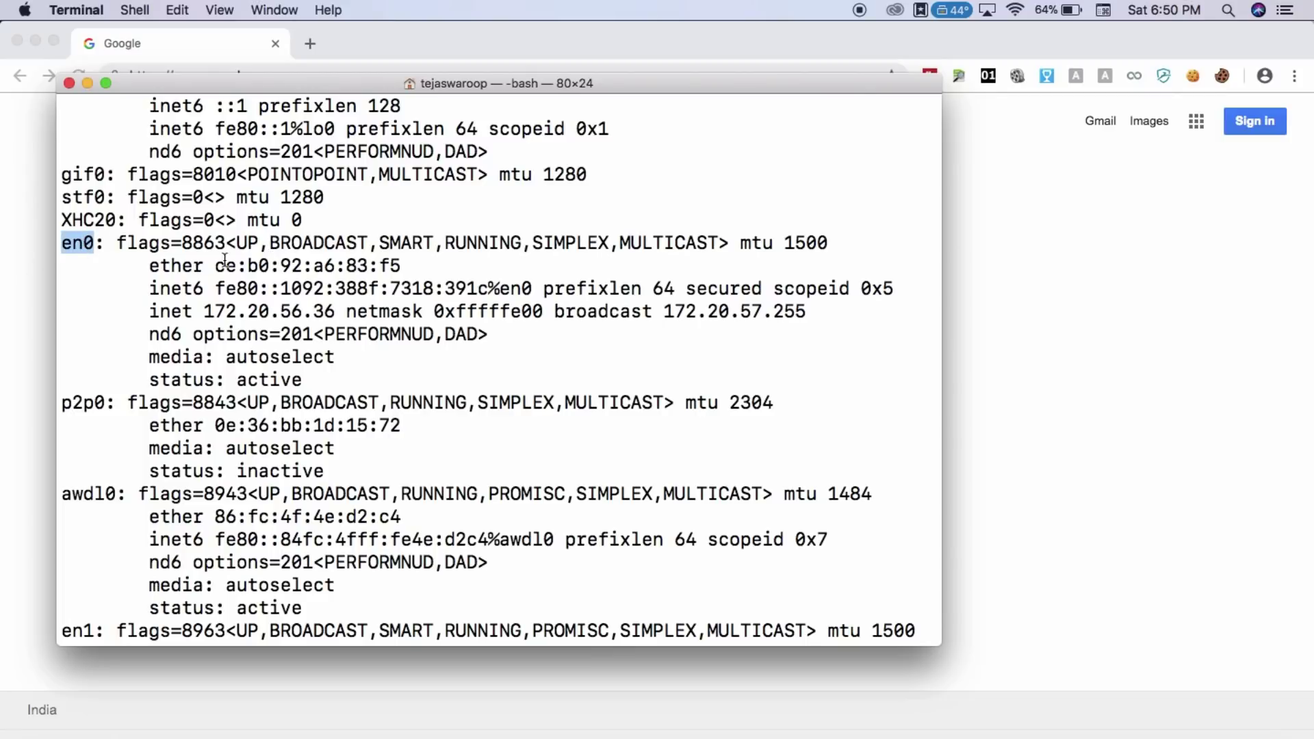
left_click_drag(216, 266, 402, 264)
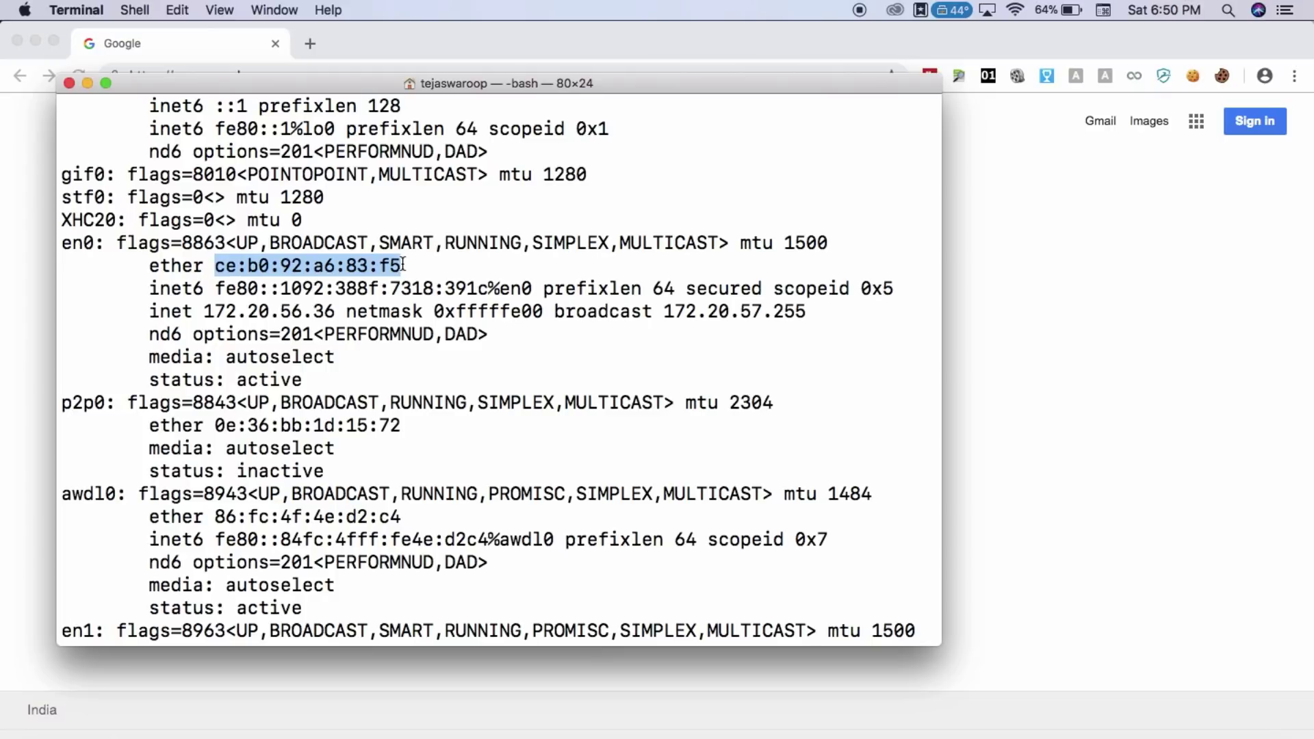